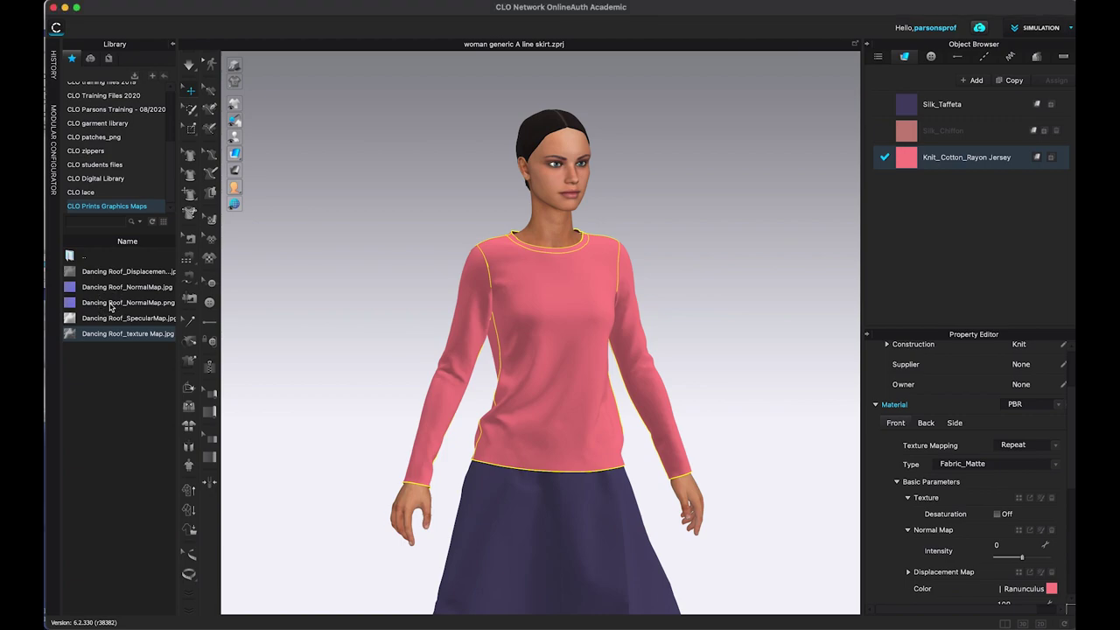
# - Preview the Dancing Roof_NormalMap.png image from the Library, then close the preview
pyautogui.click(110, 303)
pyautogui.moveTo(123, 285)
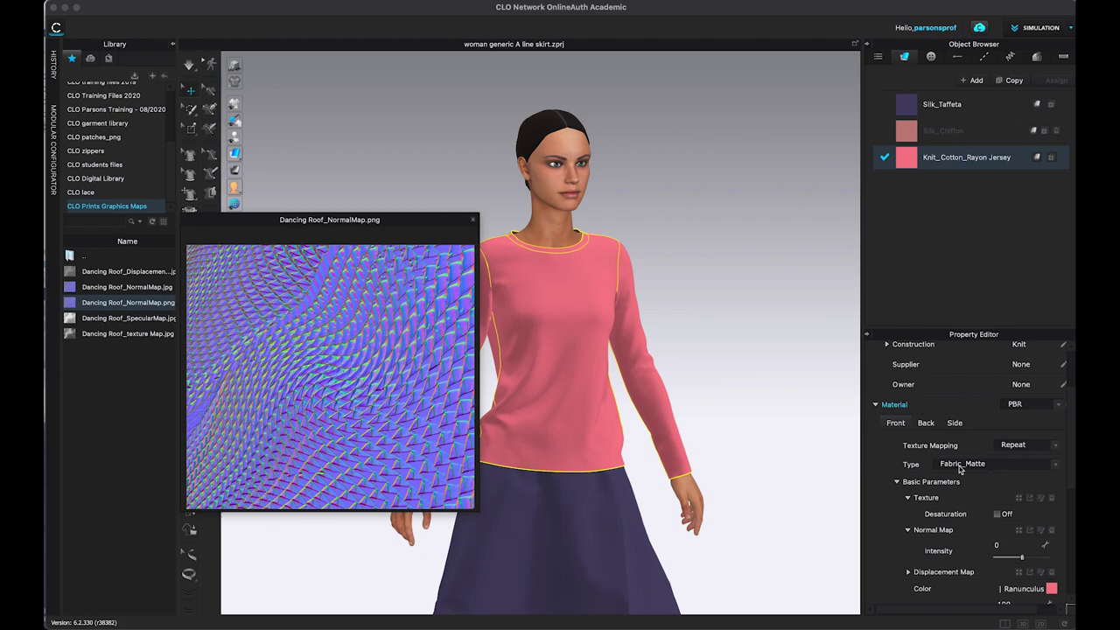
pyautogui.click(474, 221)
# - Deselect the garment, zoom in on the avatar, and select the Knit_Cotton_Rayon Jersey fabric
pyautogui.click(763, 308)
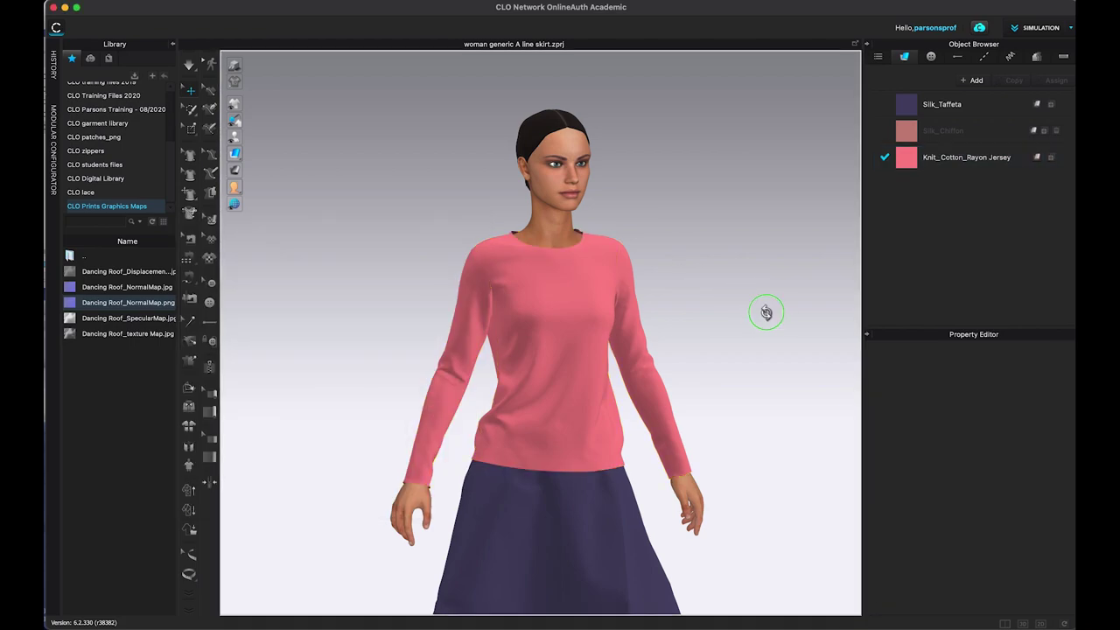
pyautogui.moveTo(764, 310); pyautogui.dragTo(757, 312, button='right')
pyautogui.scroll(-5, 758, 324)
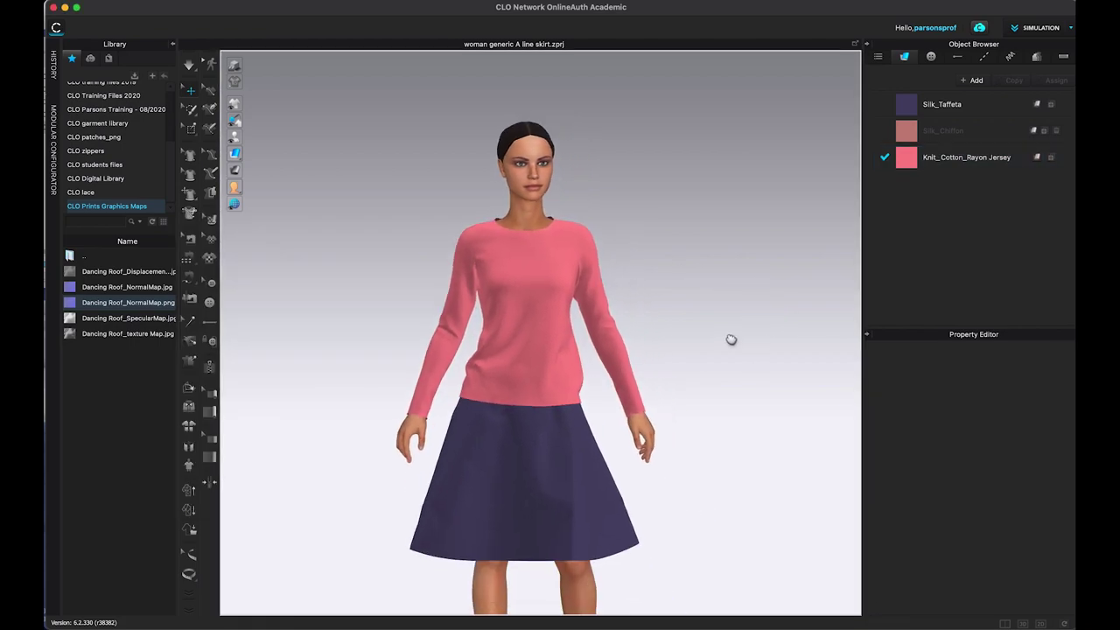
pyautogui.scroll(3, 733, 351)
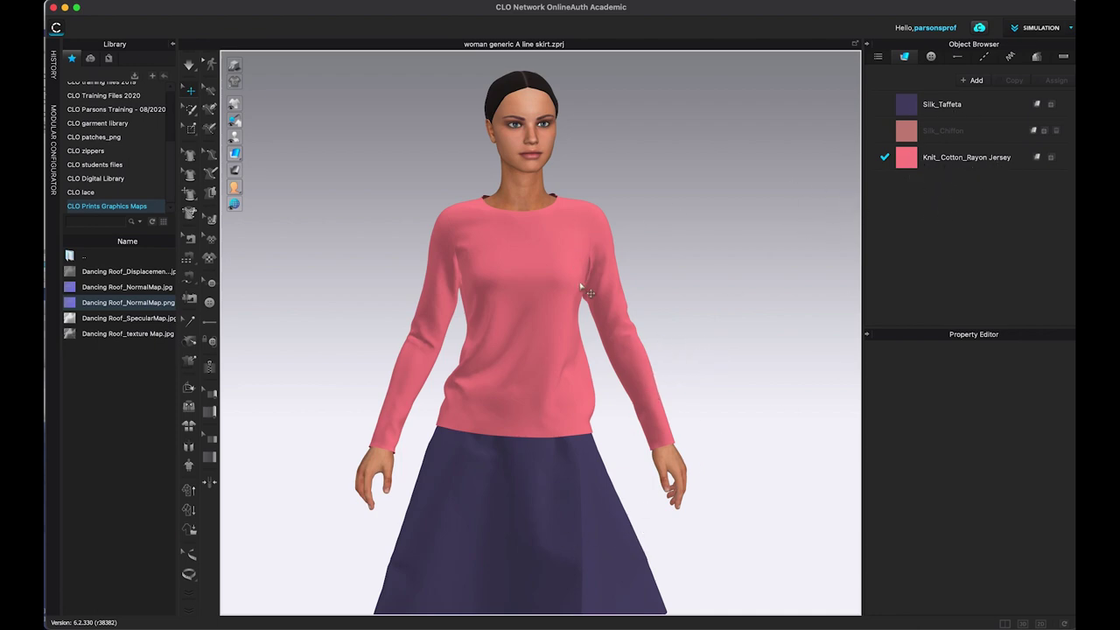
pyautogui.scroll(3, 619, 302)
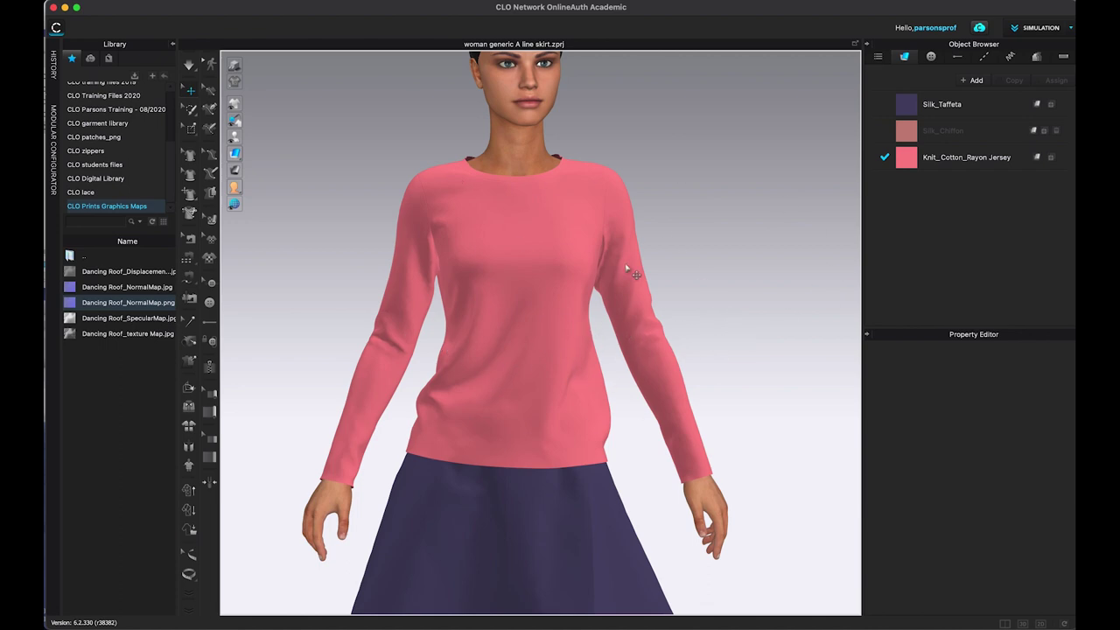
pyautogui.scroll(2, 712, 296)
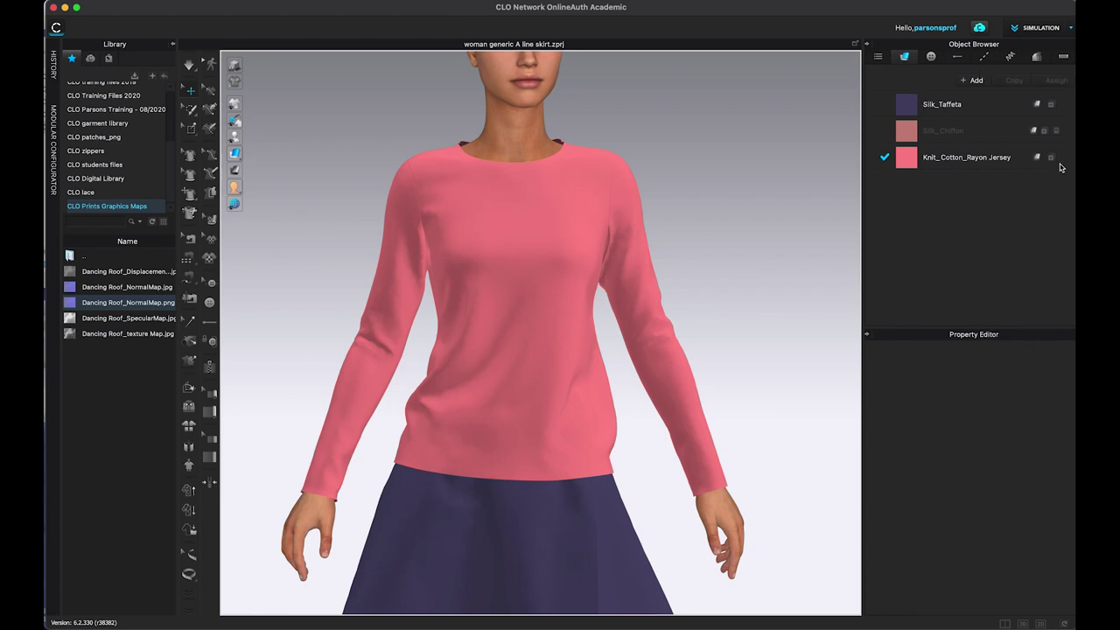
pyautogui.click(1021, 165)
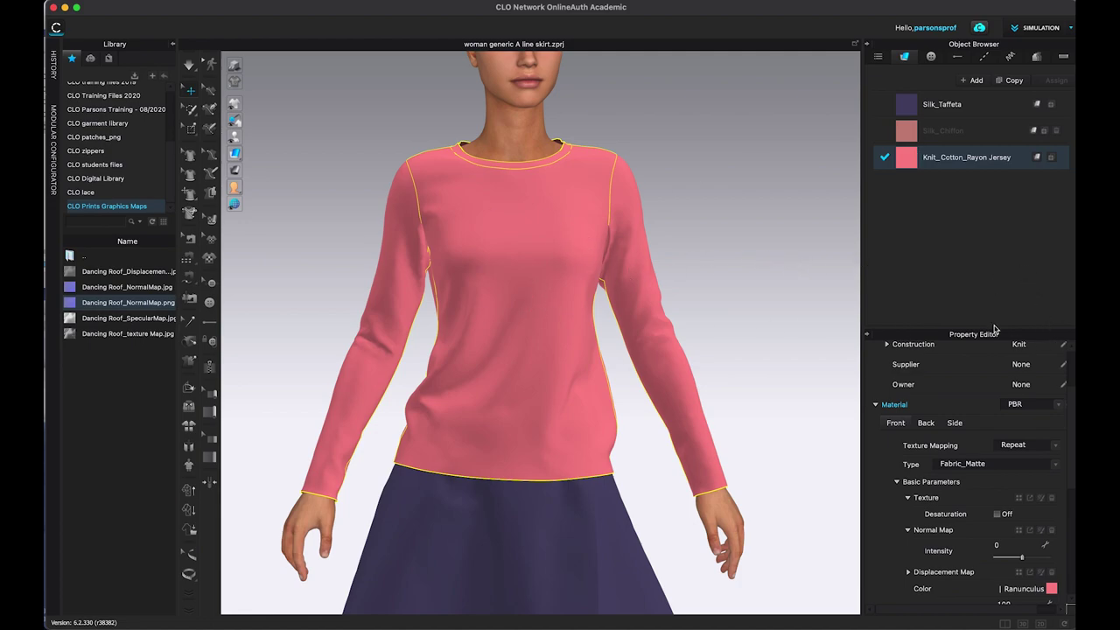
# - Enlarge the Property Editor, toggle Basic Parameters, and scroll the jersey properties to Reflection
pyautogui.moveTo(995, 328); pyautogui.dragTo(995, 260)
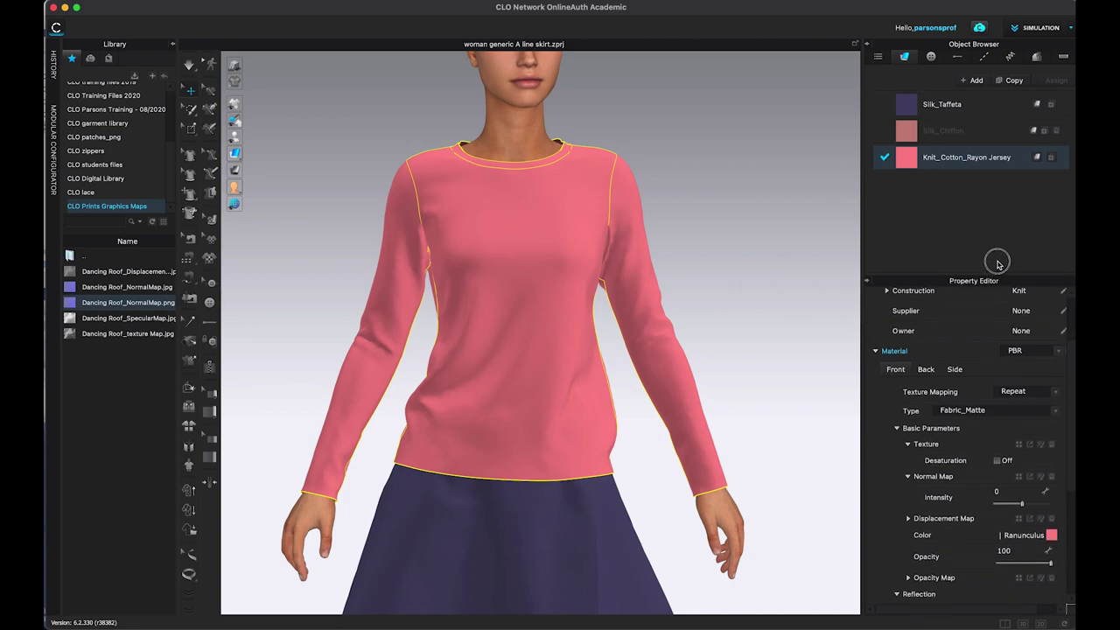
pyautogui.click(897, 429)
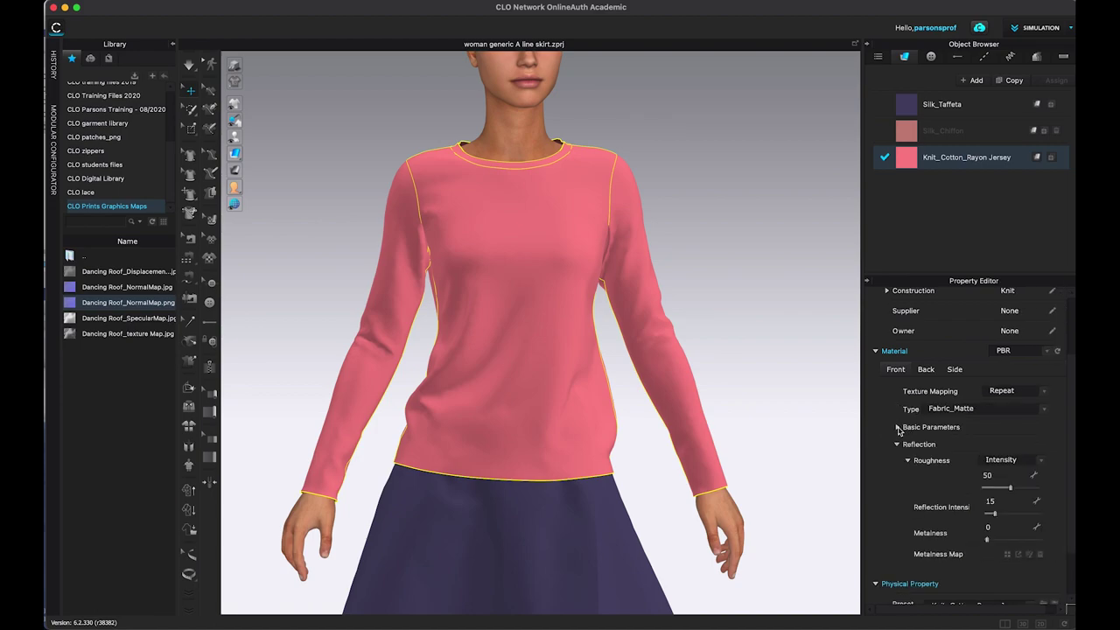
pyautogui.click(898, 428)
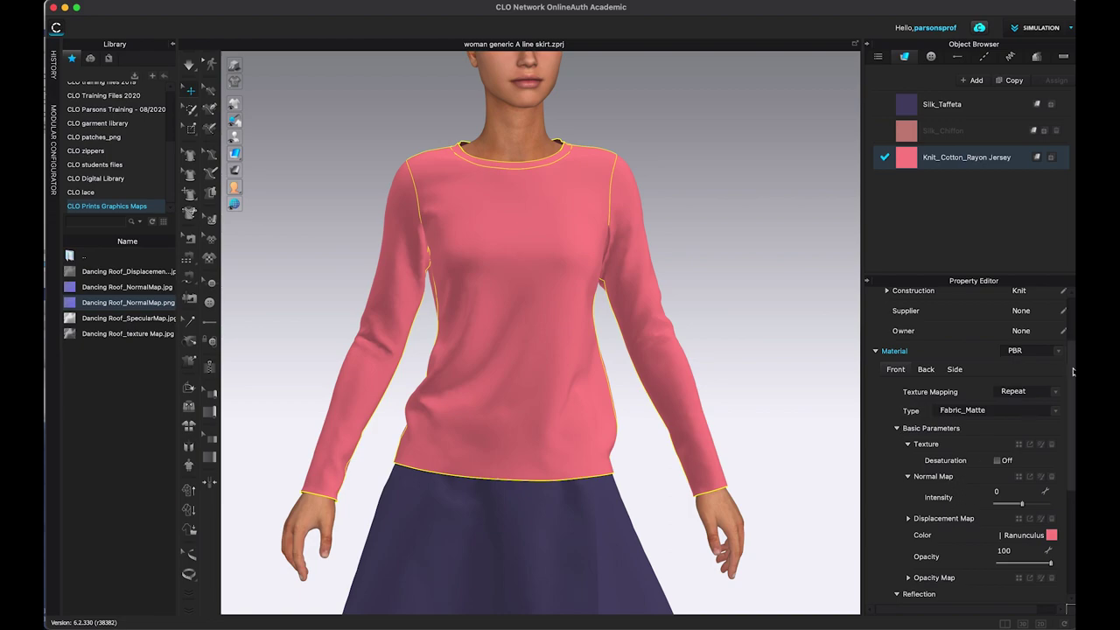
pyautogui.moveTo(1073, 372); pyautogui.dragTo(1069, 392)
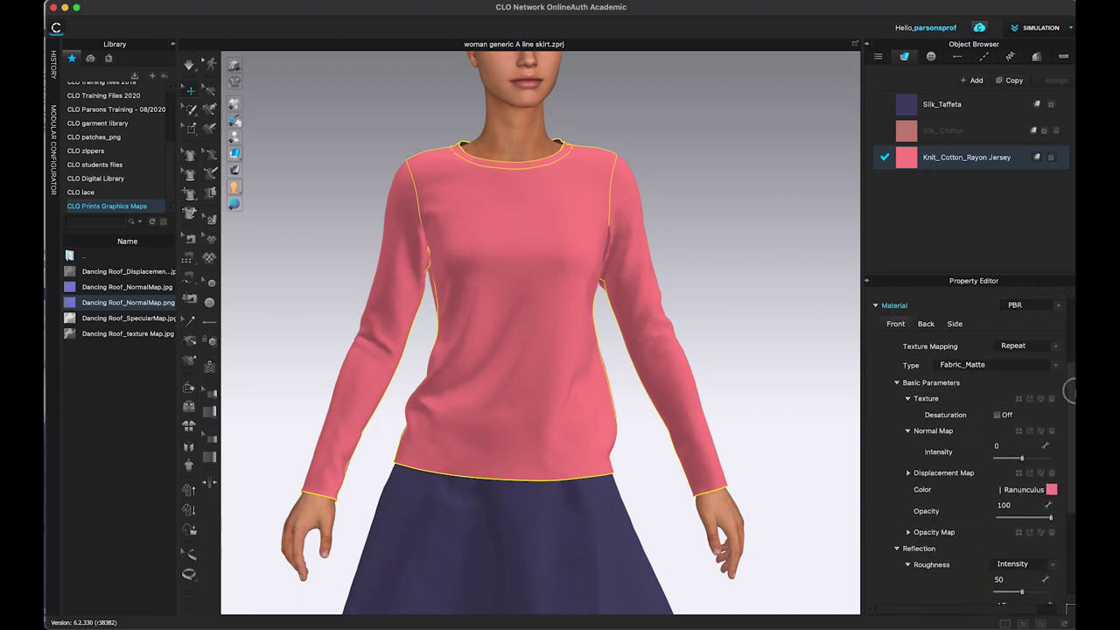
pyautogui.scroll(-1, 980, 395)
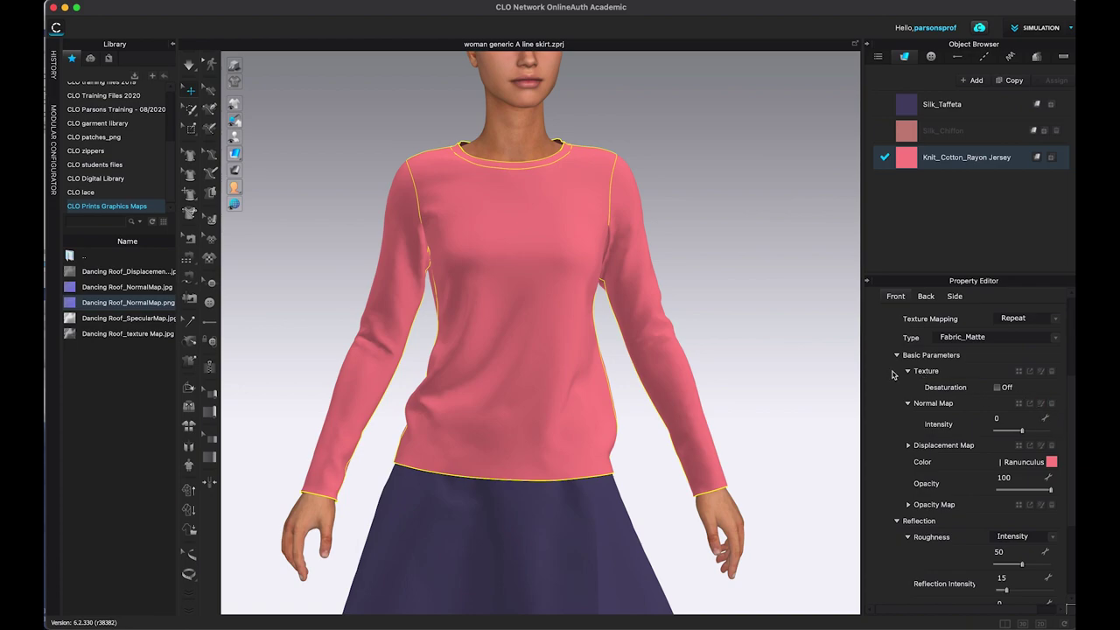
pyautogui.scroll(10, 584, 375)
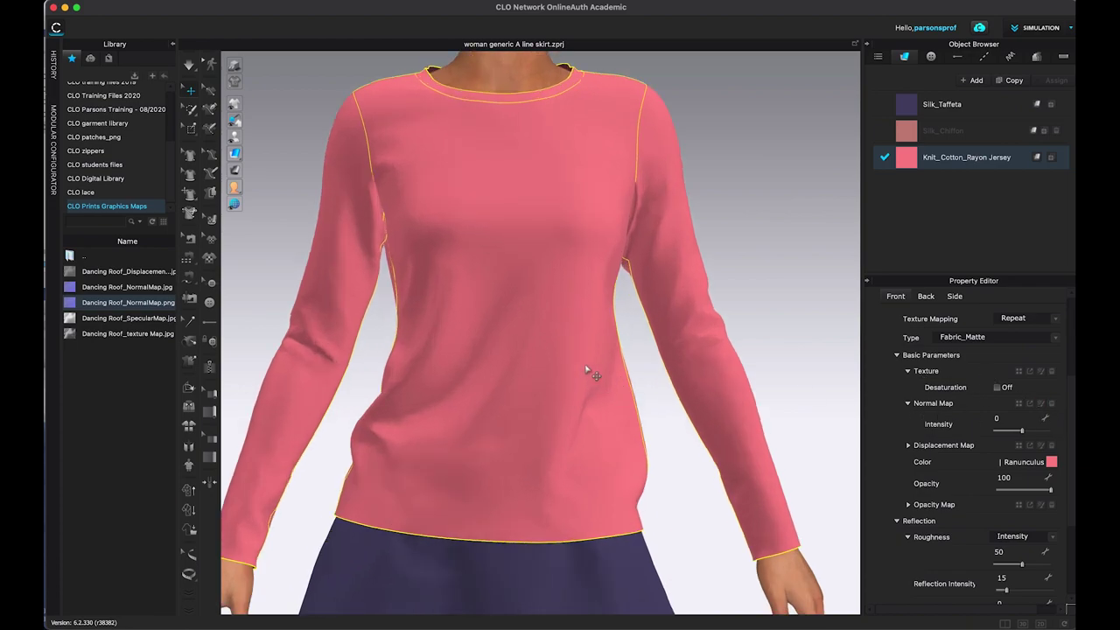
pyautogui.scroll(-10, 578, 375)
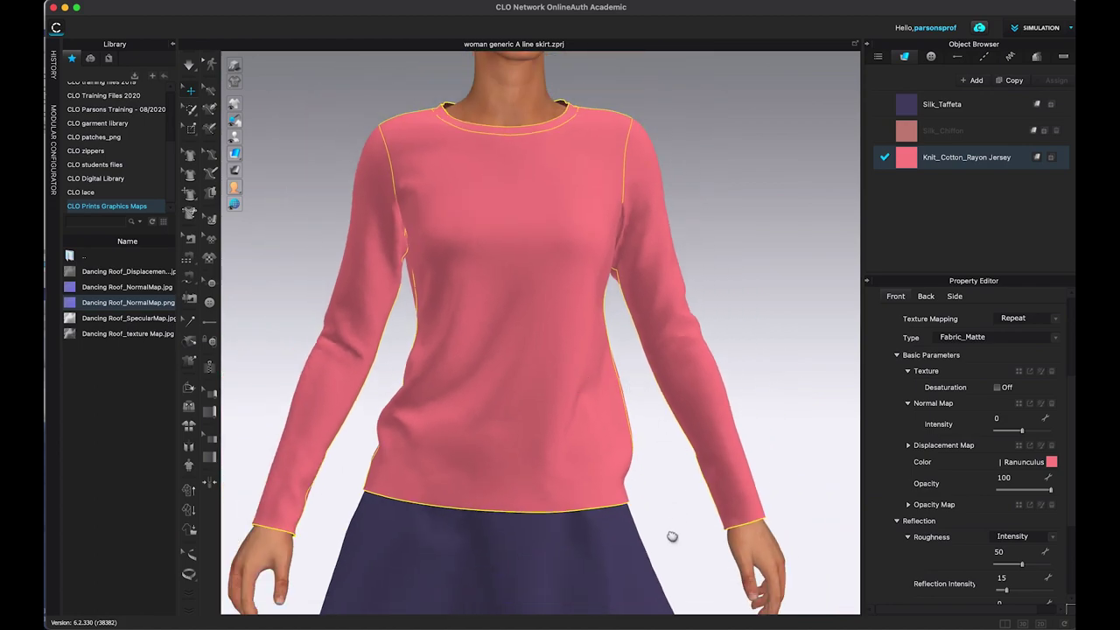
# - Select the Silk_Taffeta fabric and zoom in and out on the navy skirt
pyautogui.moveTo(670, 533); pyautogui.dragTo(675, 350, button='middle')
pyautogui.click(997, 107)
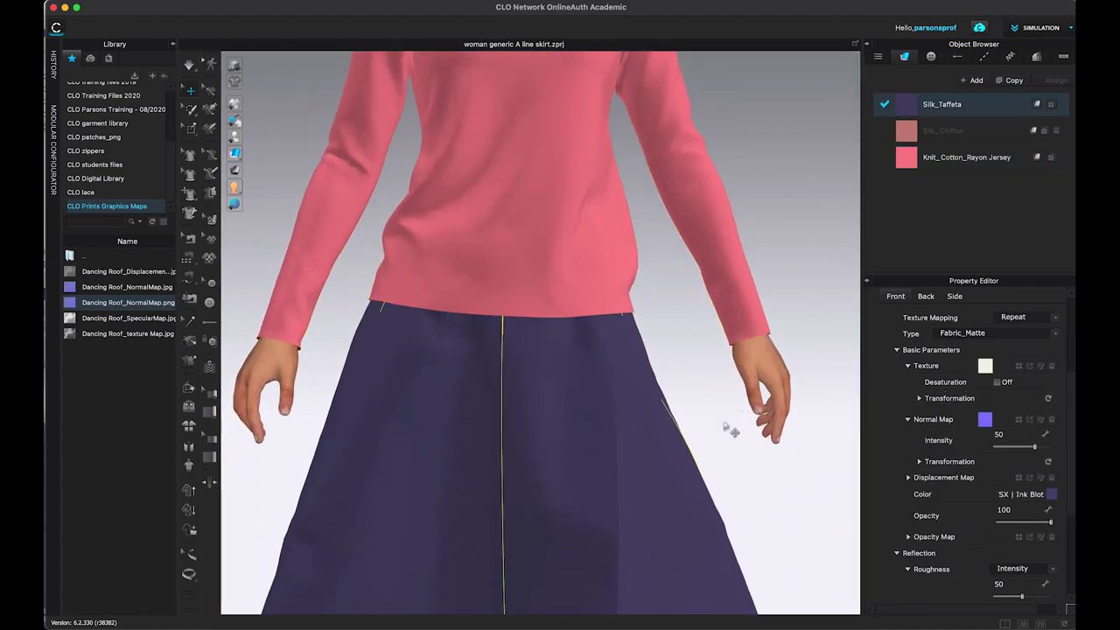
pyautogui.scroll(5, 733, 428)
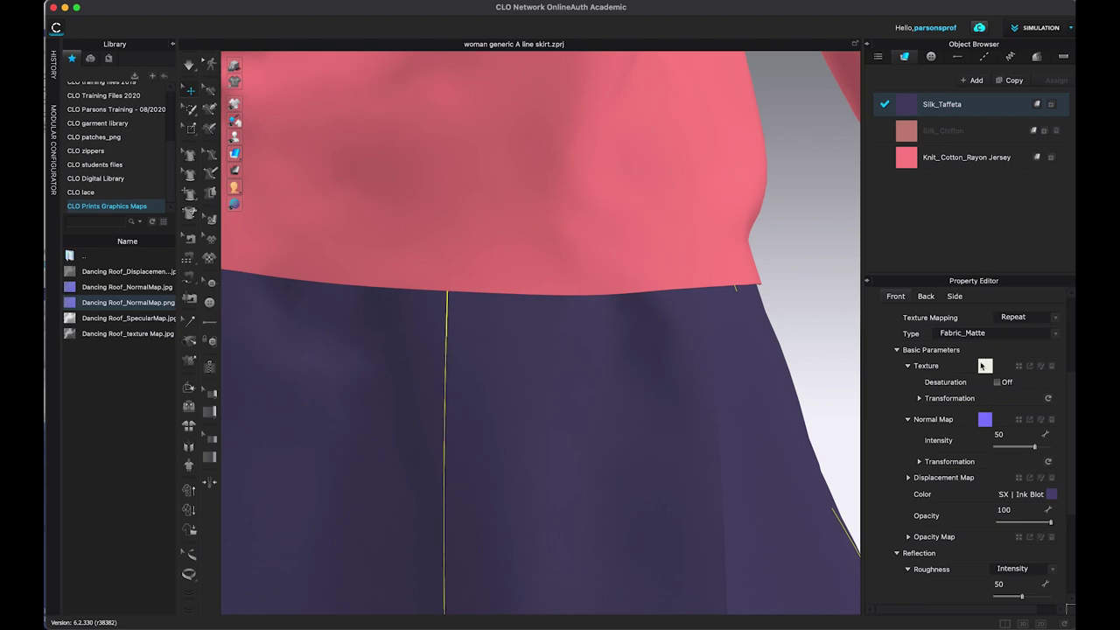
pyautogui.scroll(5, 792, 427)
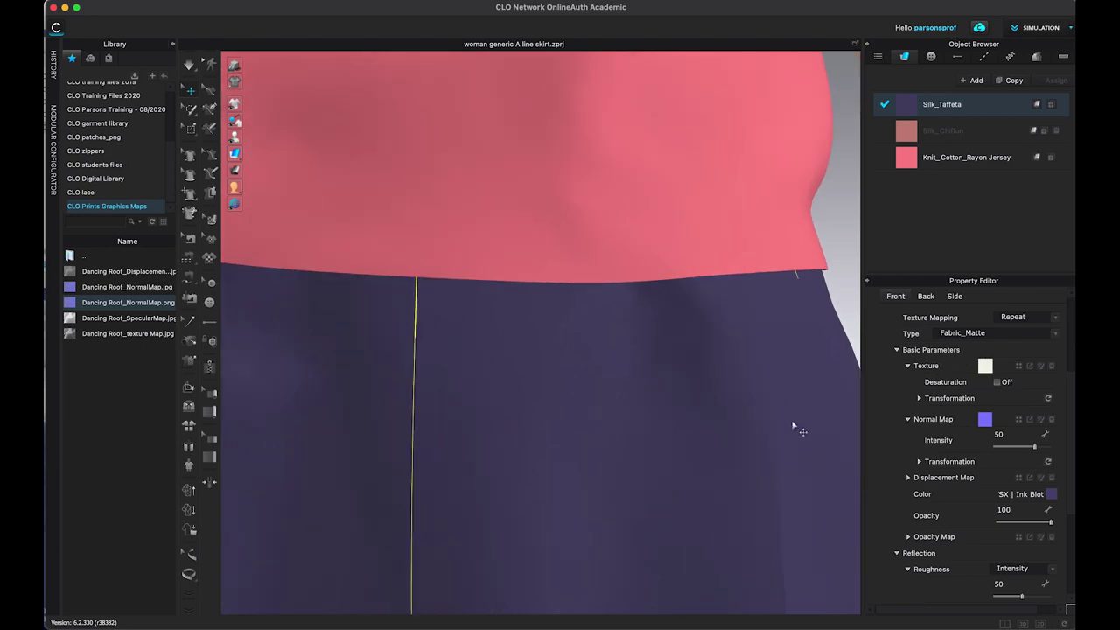
pyautogui.scroll(5, 794, 429)
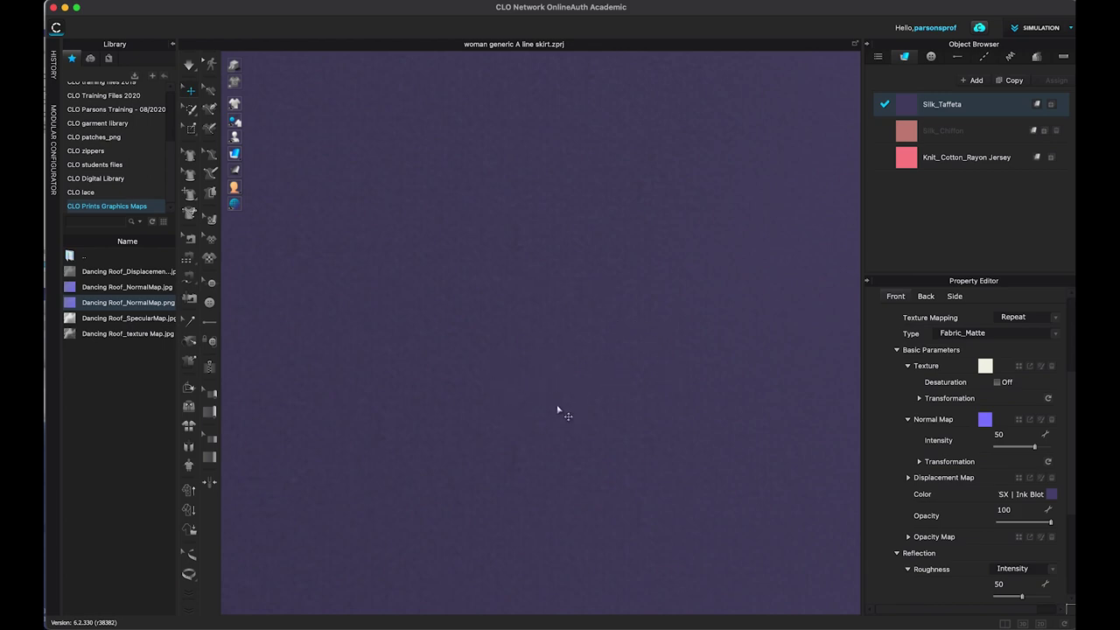
pyautogui.scroll(-5, 546, 408)
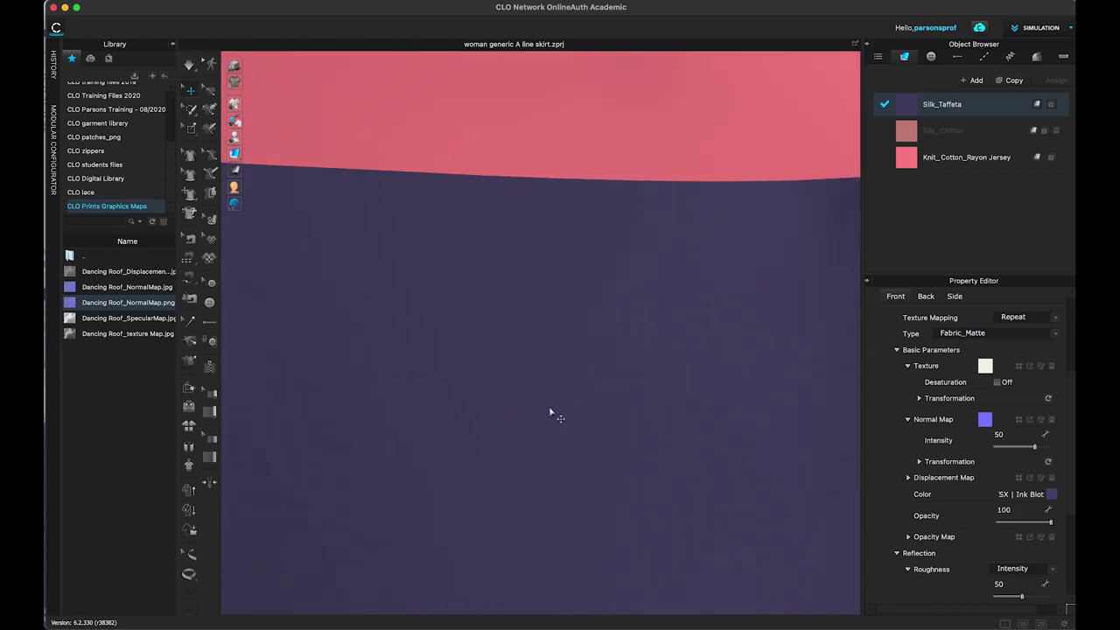
pyautogui.scroll(-8, 551, 414)
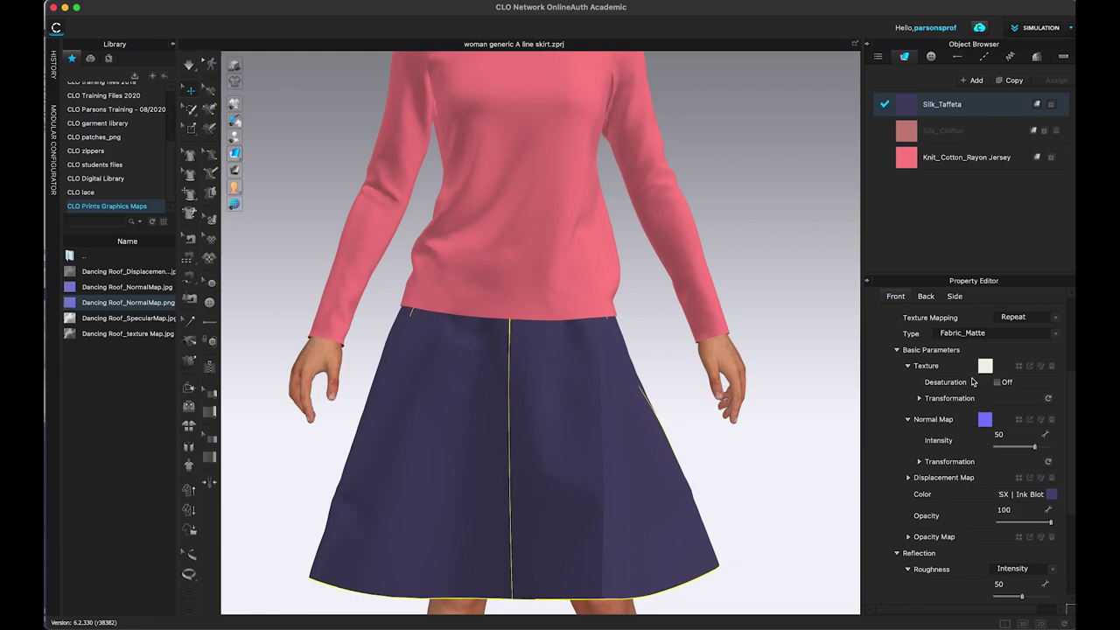
# - Reselect Knit_Cotton_Rayon Jersey, zoom to the sweater, check the Dancing Roof texture map, and switch to Safari
pyautogui.click(1015, 157)
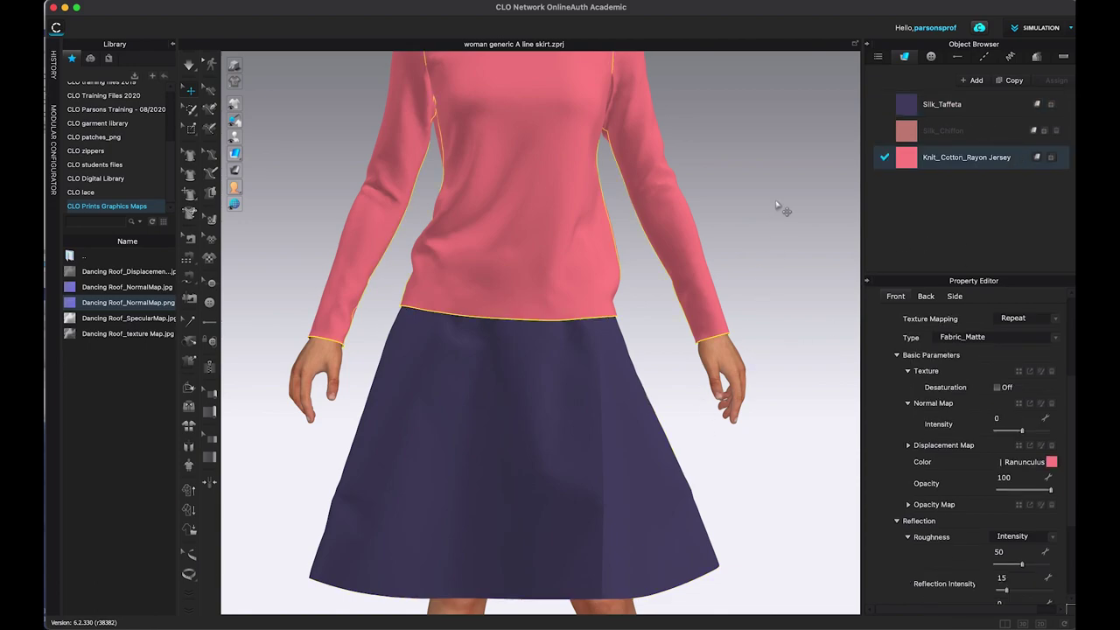
pyautogui.scroll(2, 777, 337)
pyautogui.moveTo(777, 337); pyautogui.dragTo(777, 380, button='middle')
pyautogui.scroll(1, 718, 304)
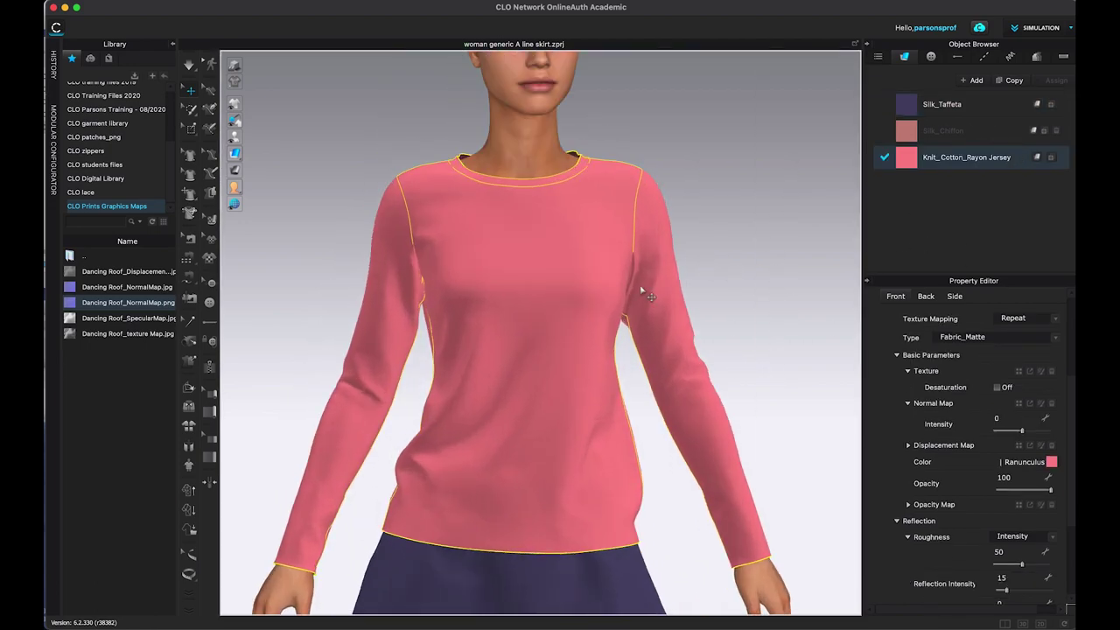
pyautogui.moveTo(146, 340)
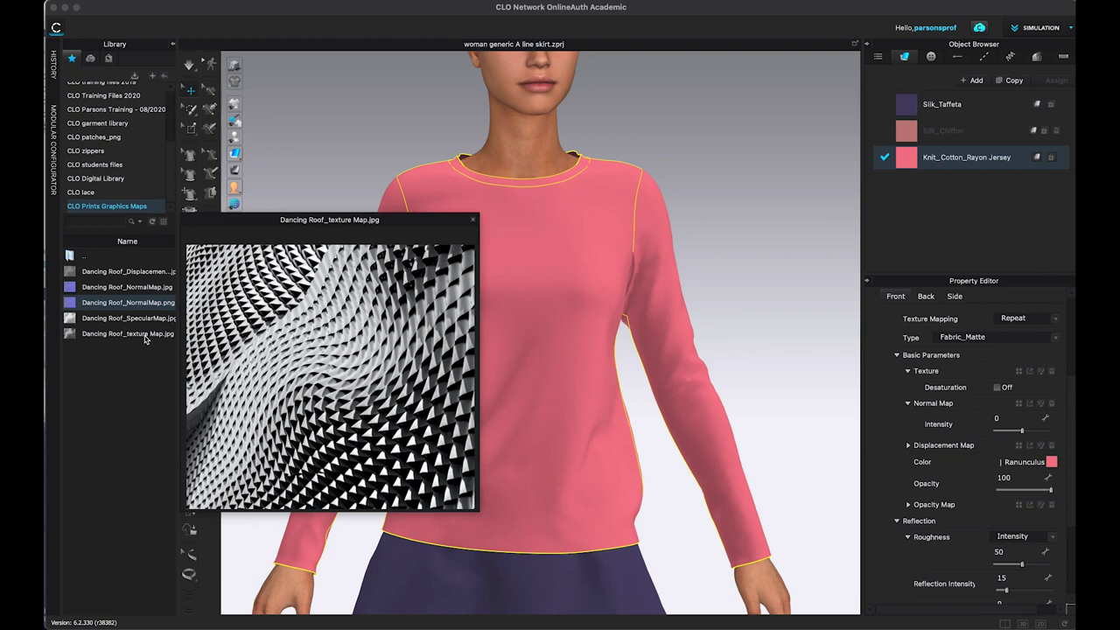
pyautogui.press('super+Tab')
pyautogui.press('super+Tab')
pyautogui.press('super+Tab')
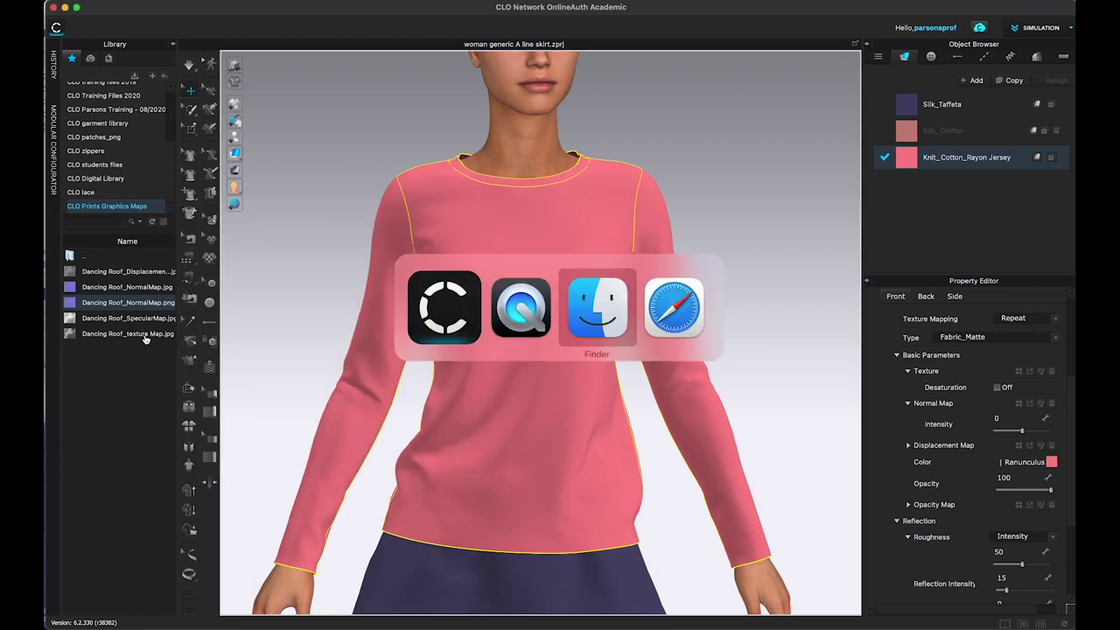
pyautogui.press('super+Down')
# - View the Unsplash Dancing Roof photo, then bring the NormalMap Online page forward
pyautogui.click(707, 226)
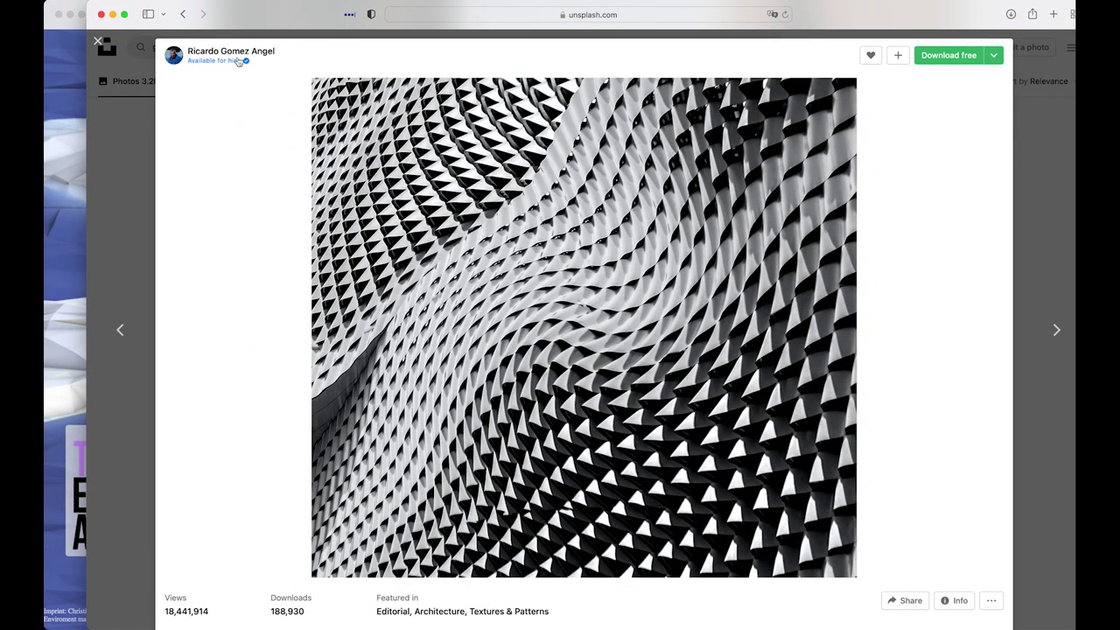
pyautogui.click(75, 153)
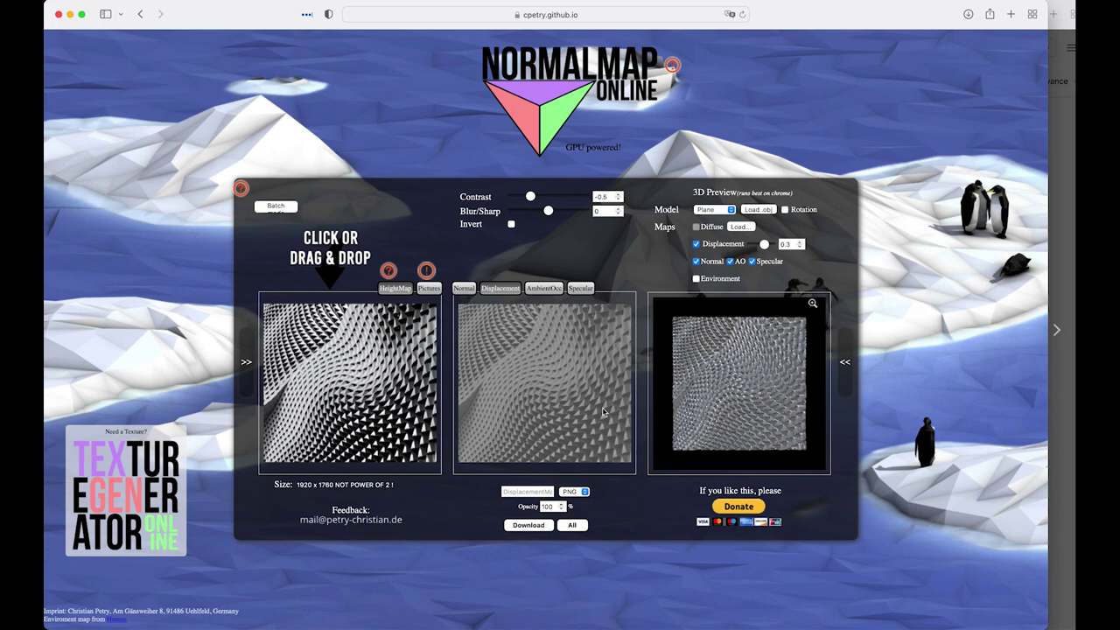
# - Reload NormalMap Online, load Dancing Roof_texture Map.jpg as the height map, then return to CLO 3D
pyautogui.click(742, 14)
pyautogui.moveTo(91, 127); pyautogui.dragTo(373, 372)
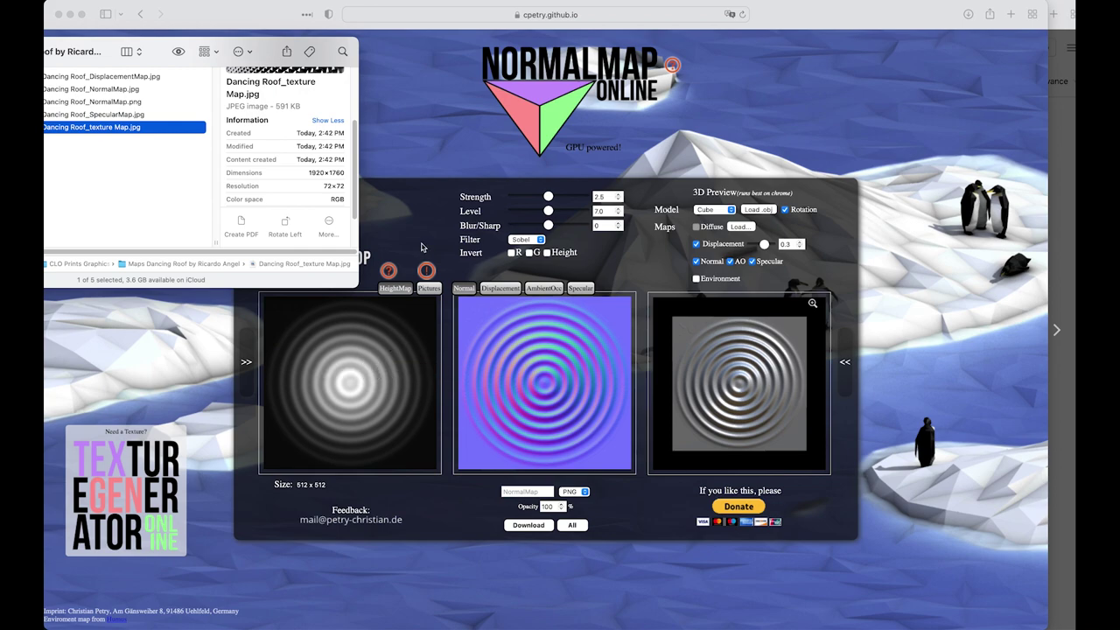
pyautogui.click(419, 221)
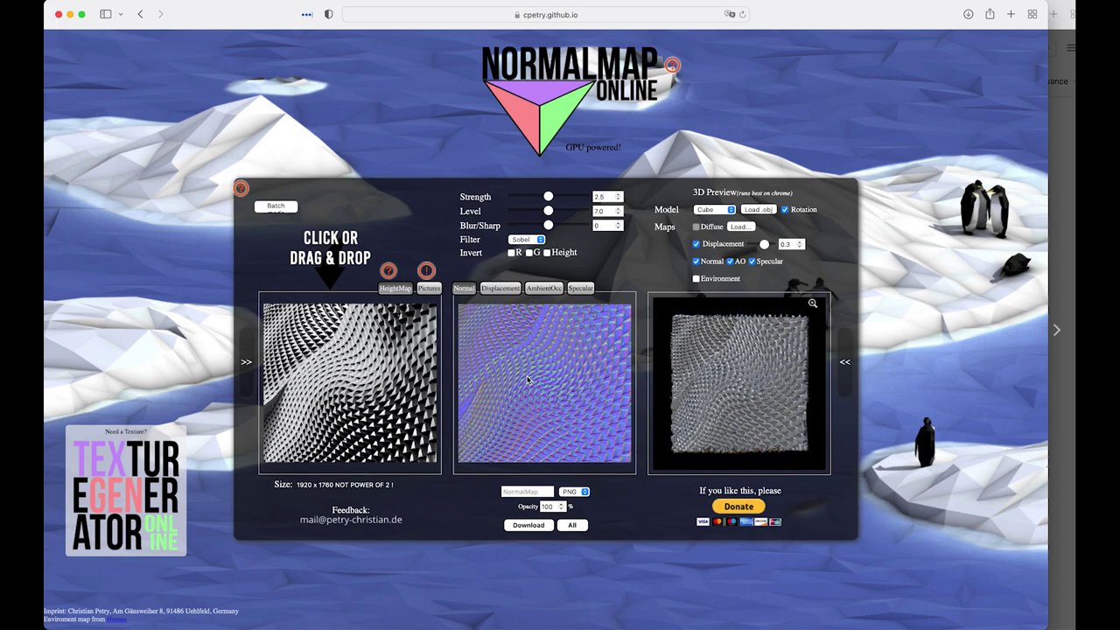
pyautogui.press('super+Tab')
pyautogui.press('super+Tab')
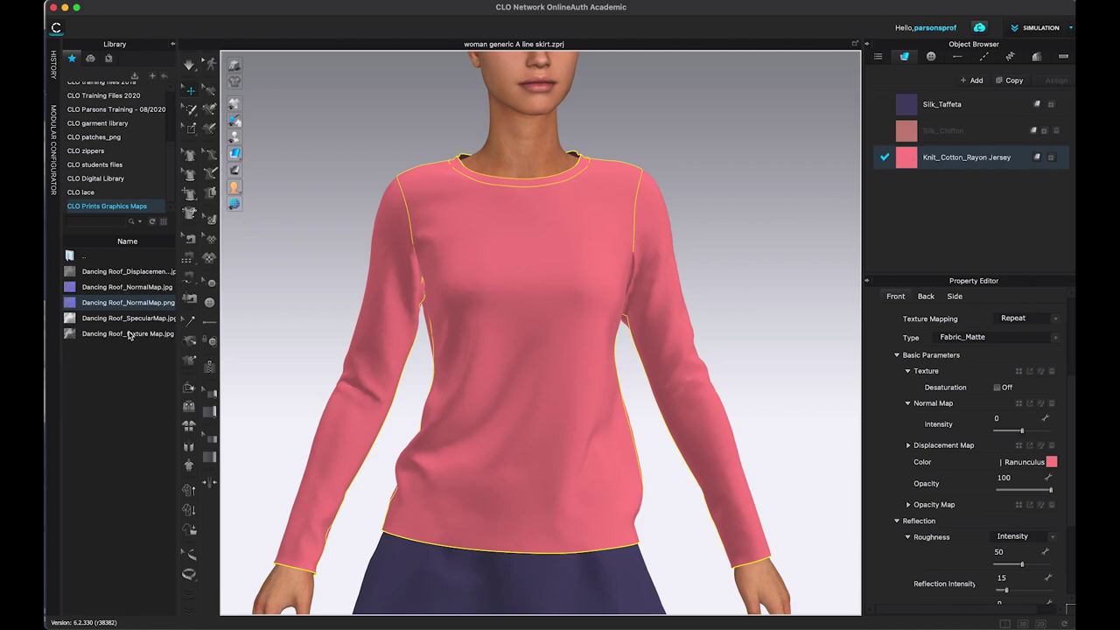
# - Zoom in on the pink jersey top and collapse then re-expand its Texture settings
pyautogui.moveTo(162, 322)
pyautogui.scroll(3, 802, 370)
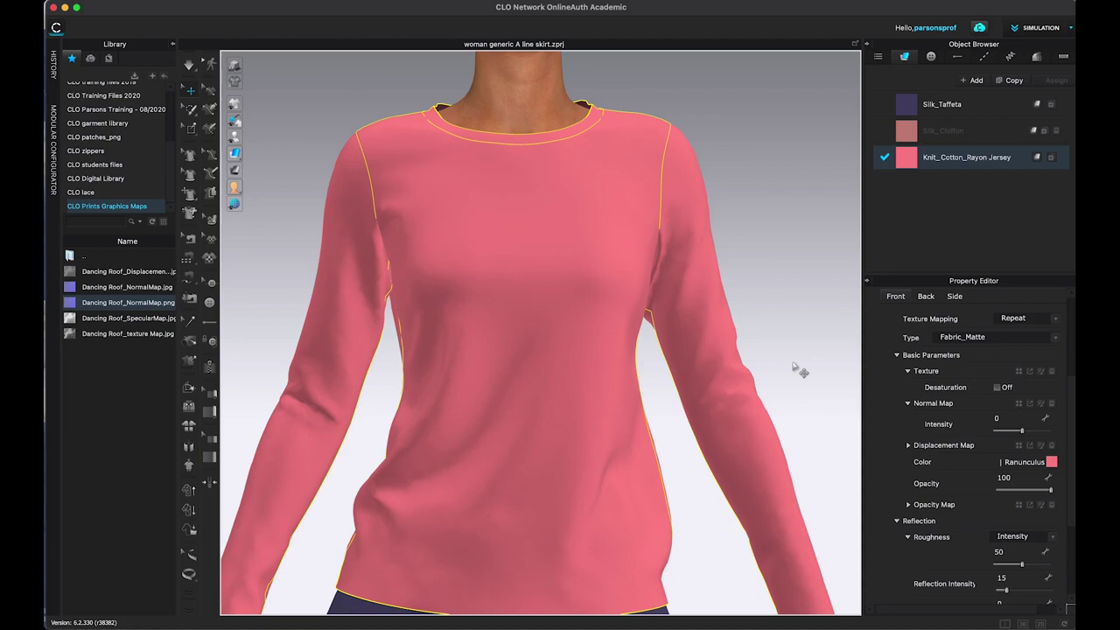
pyautogui.scroll(2, 740, 363)
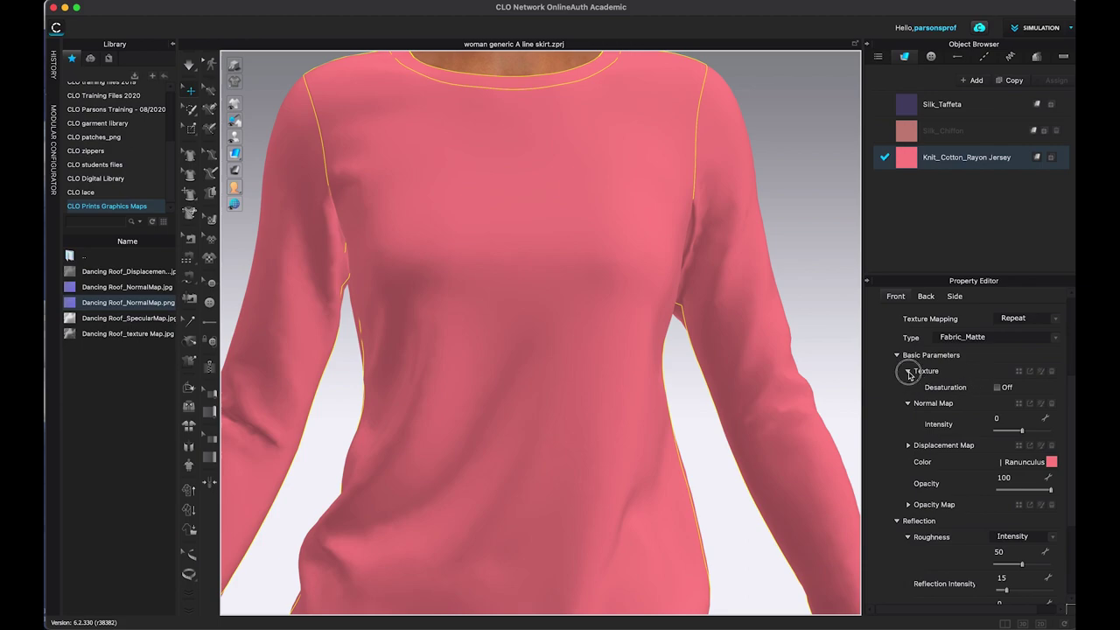
pyautogui.click(908, 372)
pyautogui.click(909, 372)
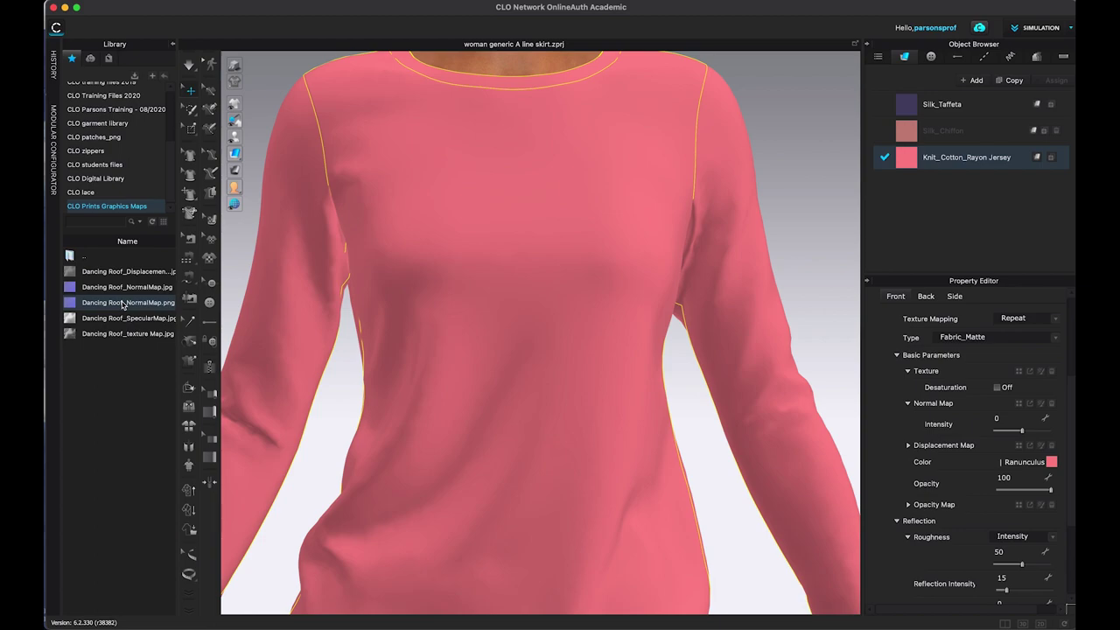
pyautogui.moveTo(121, 342)
pyautogui.click(1020, 372)
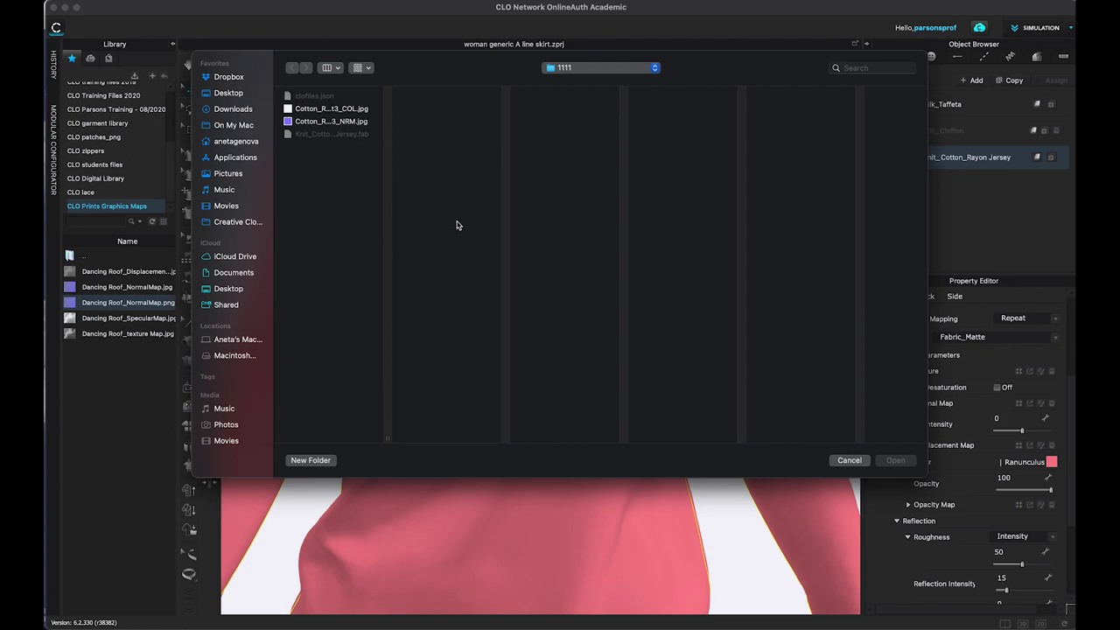
pyautogui.click(848, 460)
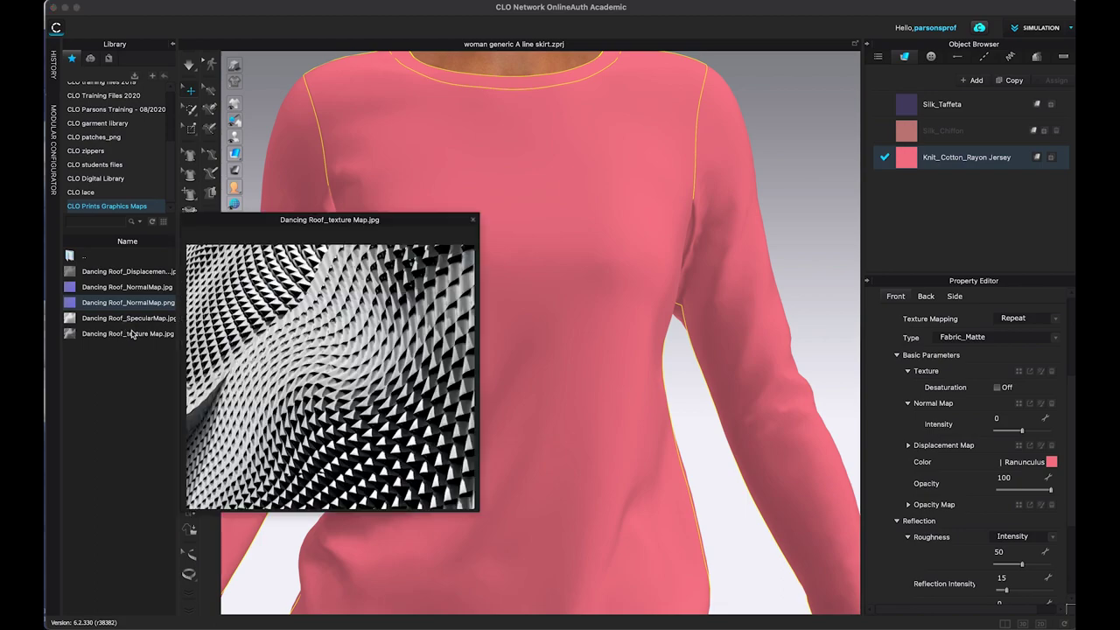
# - Drop Dancing Roof_texture Map.jpg onto the jersey's Texture slot and orbit to view the triangle print
pyautogui.click(101, 327)
pyautogui.moveTo(75, 342); pyautogui.dragTo(1020, 375)
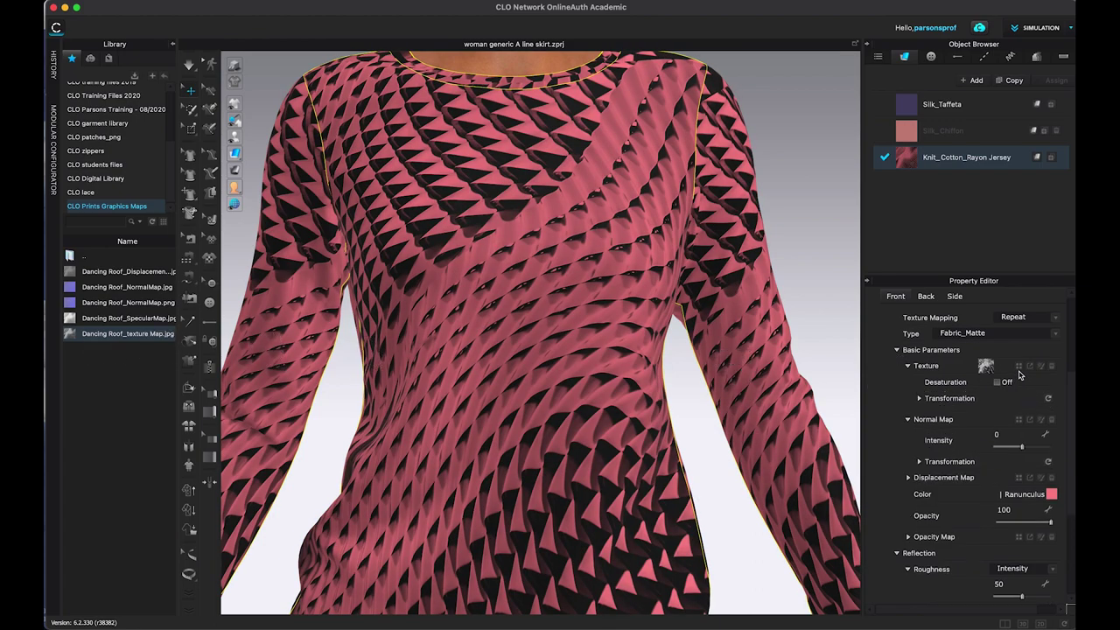
pyautogui.scroll(-3, 714, 370)
pyautogui.scroll(-2, 711, 371)
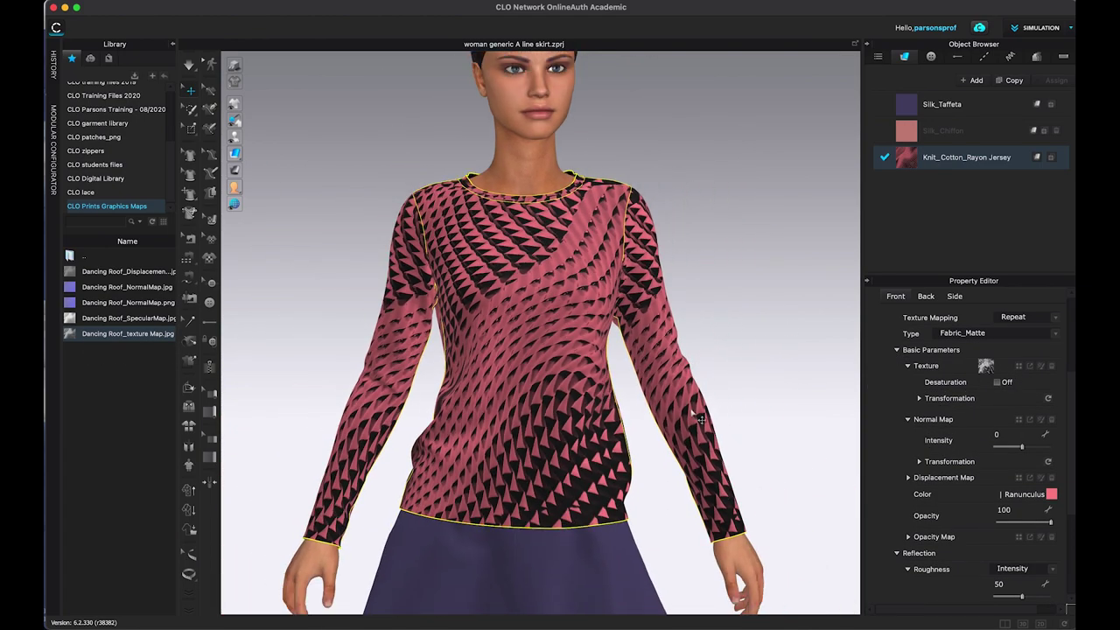
pyautogui.moveTo(795, 338)
pyautogui.mouseDown(button='right')
pyautogui.moveTo(914, 333)
pyautogui.moveTo(893, 343)
pyautogui.moveTo(802, 330)
pyautogui.mouseUp(button='right')
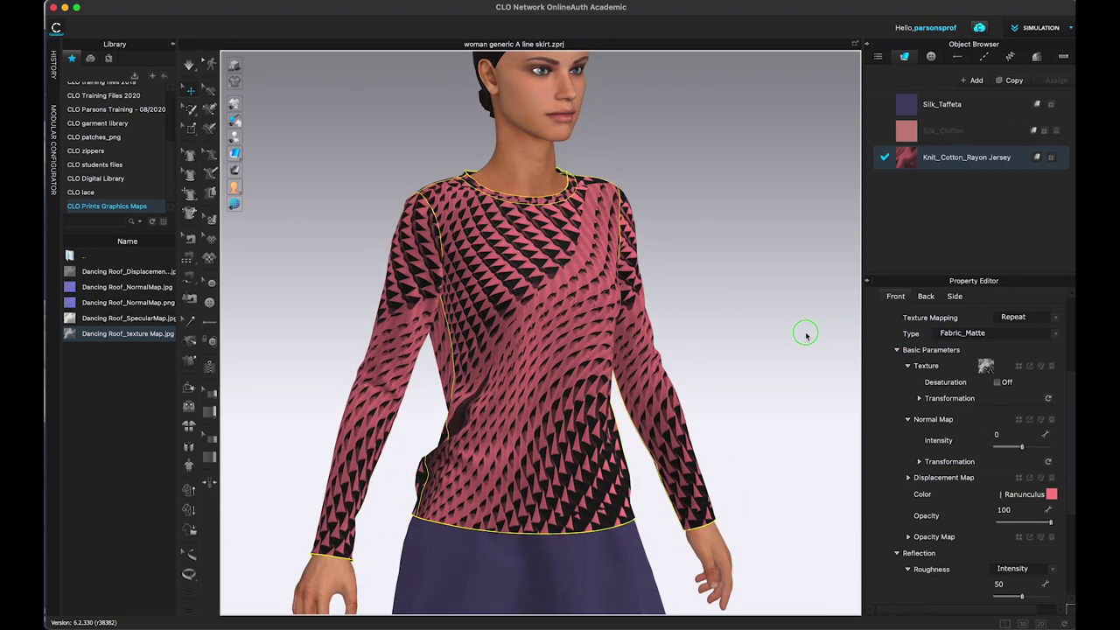
pyautogui.click(1071, 30)
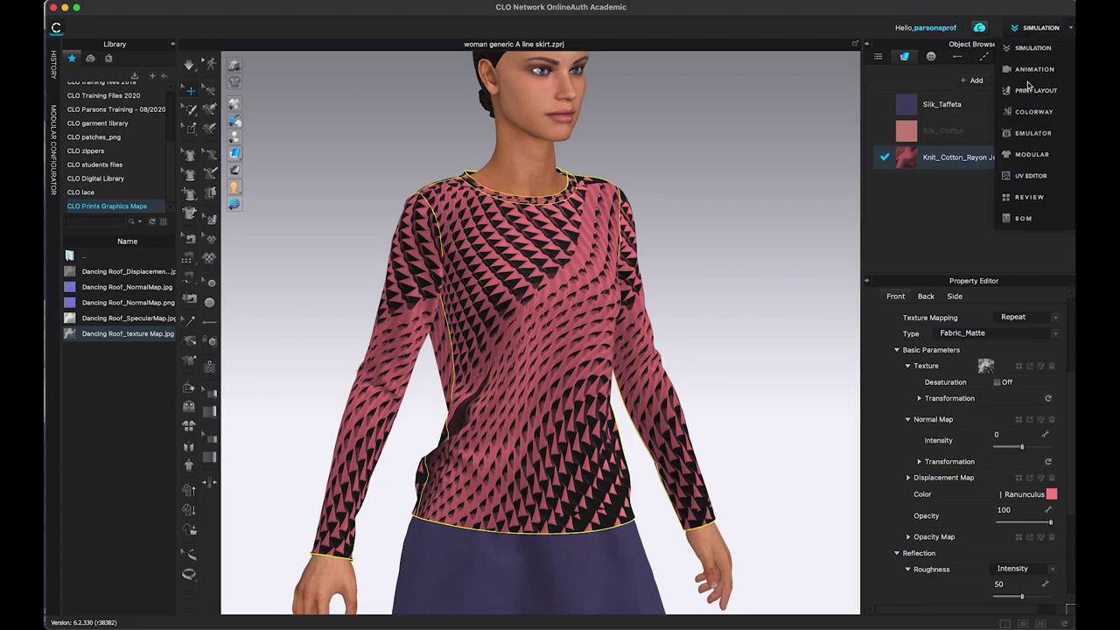
pyautogui.click(1035, 91)
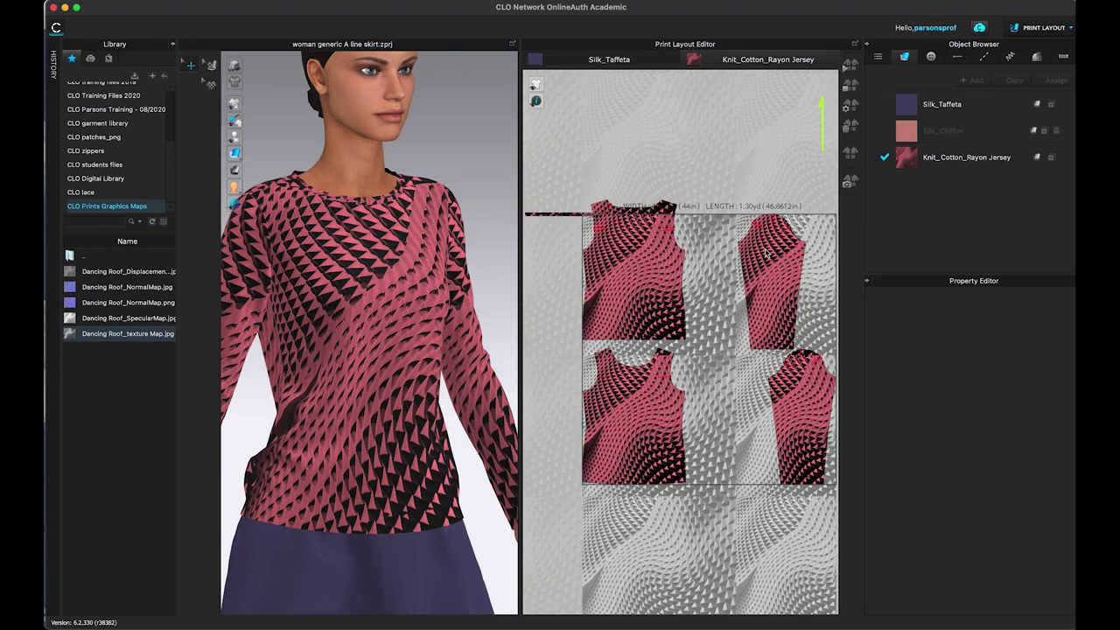
pyautogui.click(816, 389)
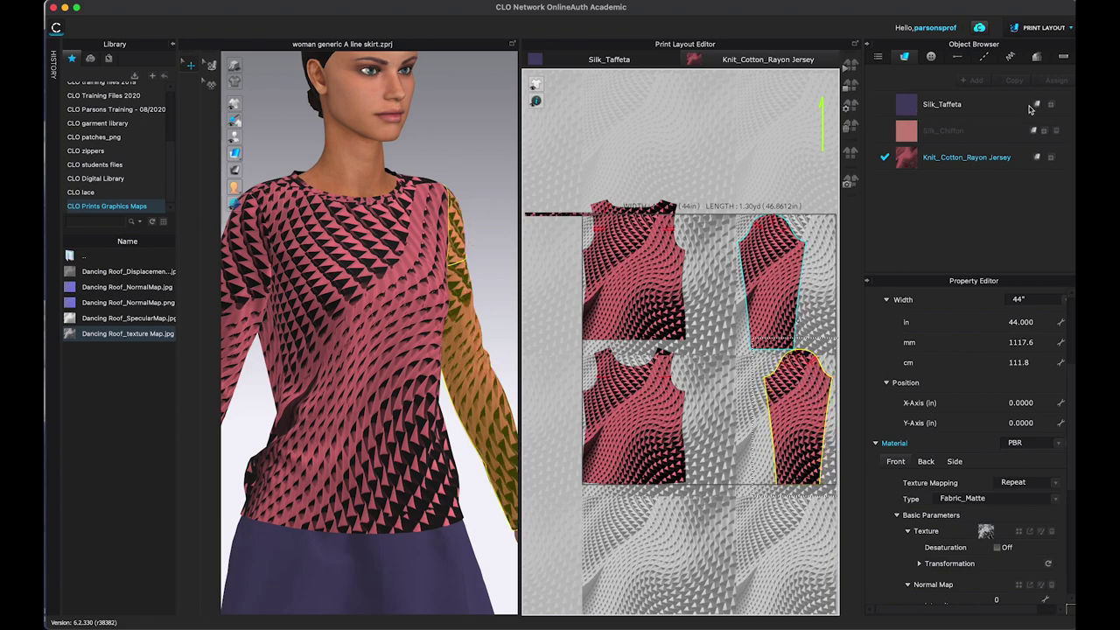
pyautogui.click(1070, 30)
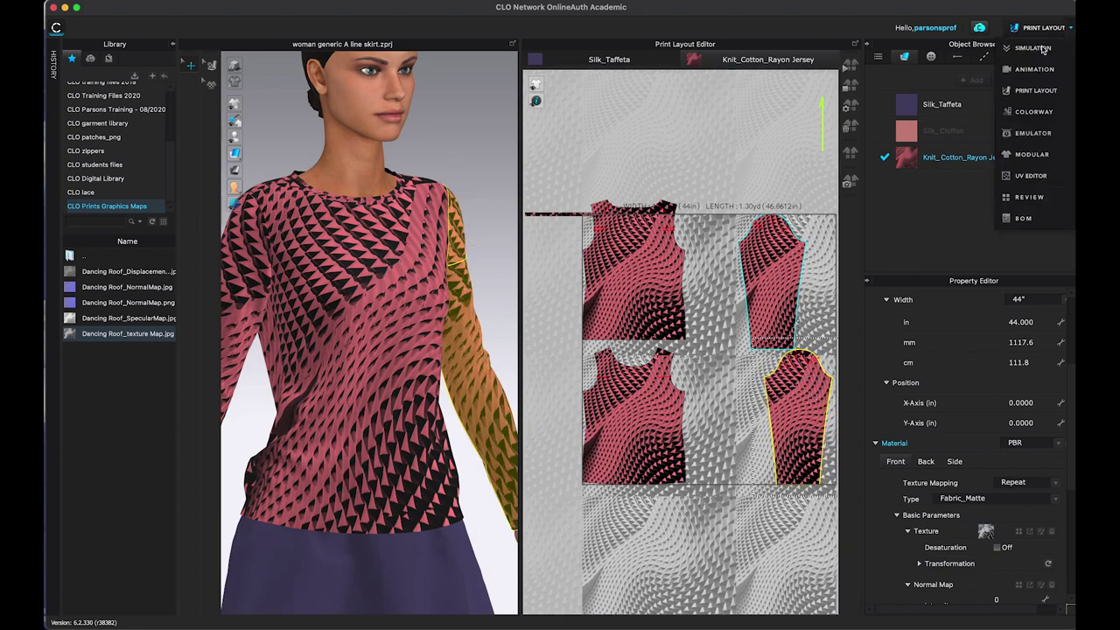
pyautogui.click(1034, 48)
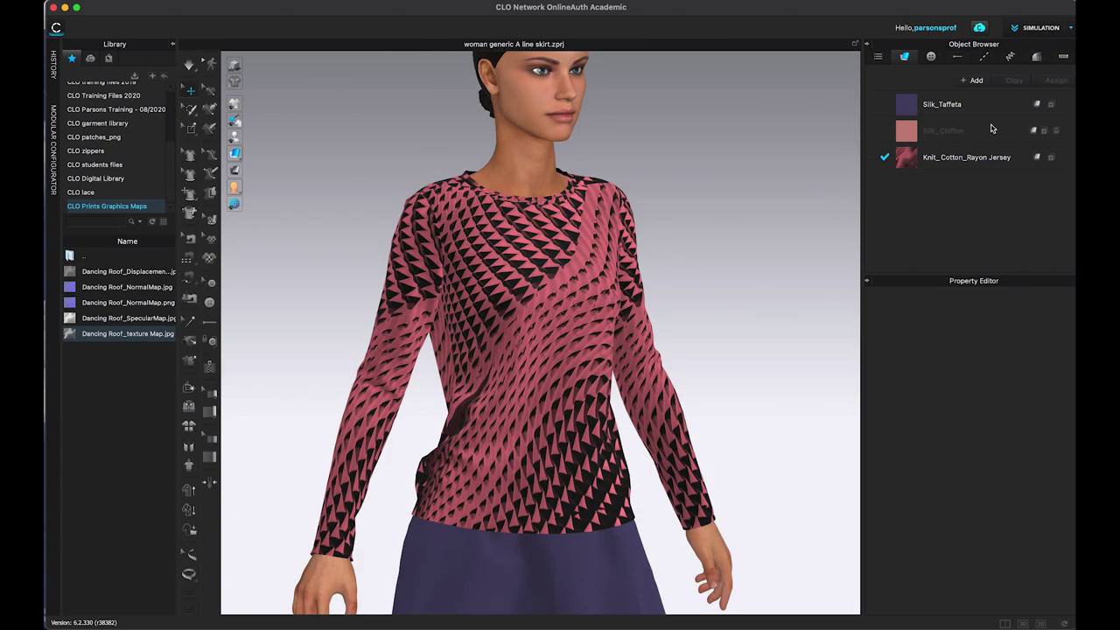
# - Reselect Knit_Cotton_Rayon Jersey, zoom in on the torso, and preview Dancing Roof_NormalMap.png
pyautogui.click(1021, 161)
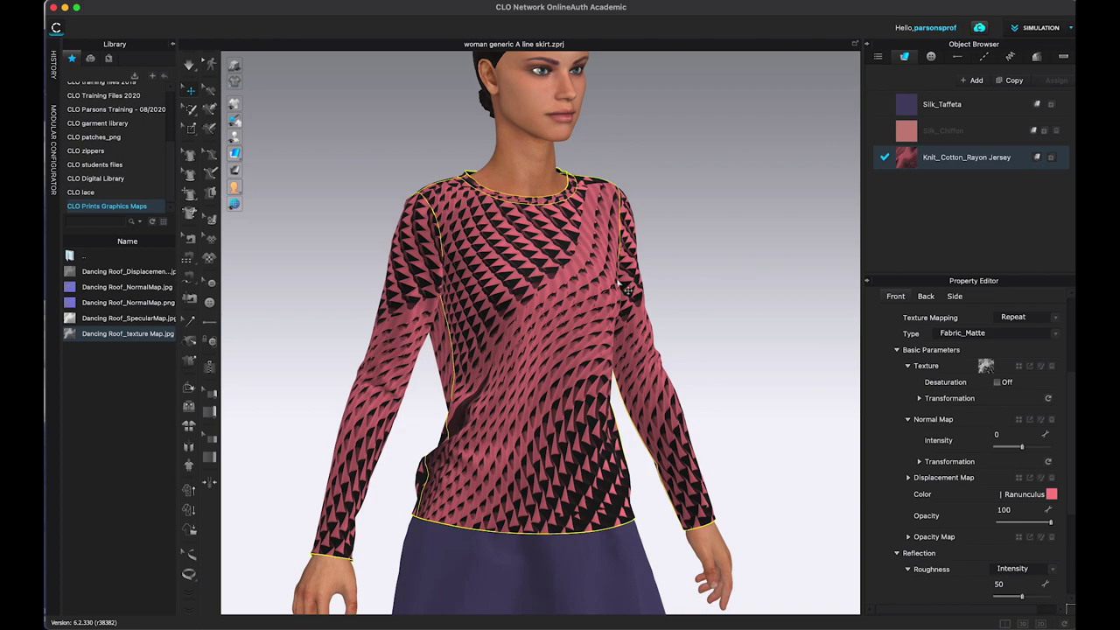
pyautogui.moveTo(775, 339)
pyautogui.mouseDown(button='right')
pyautogui.moveTo(842, 345)
pyautogui.moveTo(768, 335)
pyautogui.mouseUp(button='right')
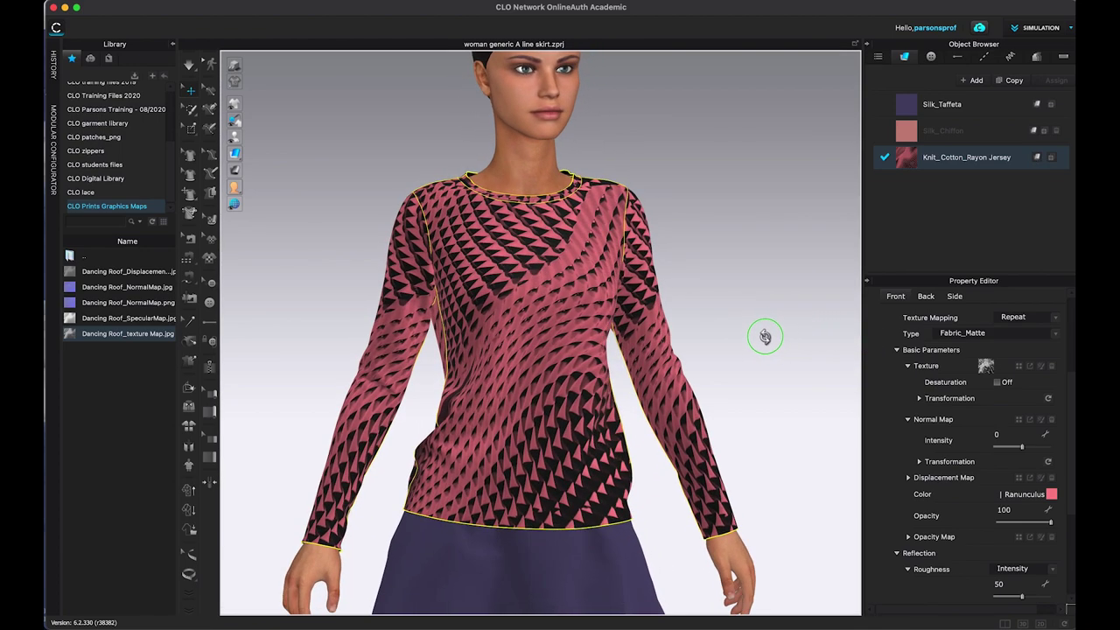
pyautogui.scroll(6, 758, 413)
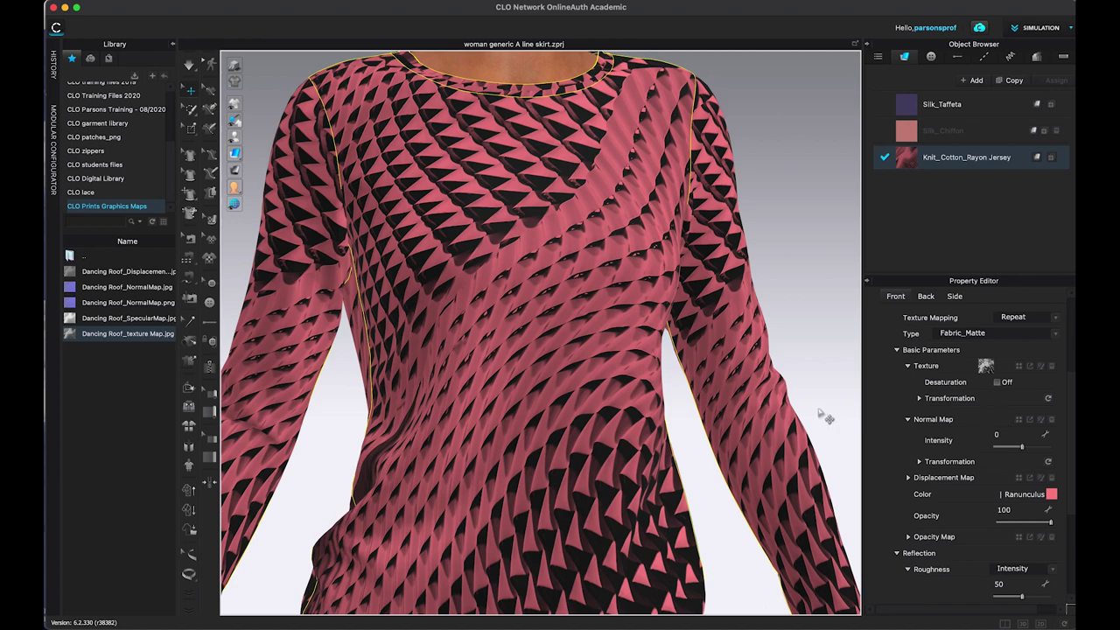
pyautogui.moveTo(119, 294)
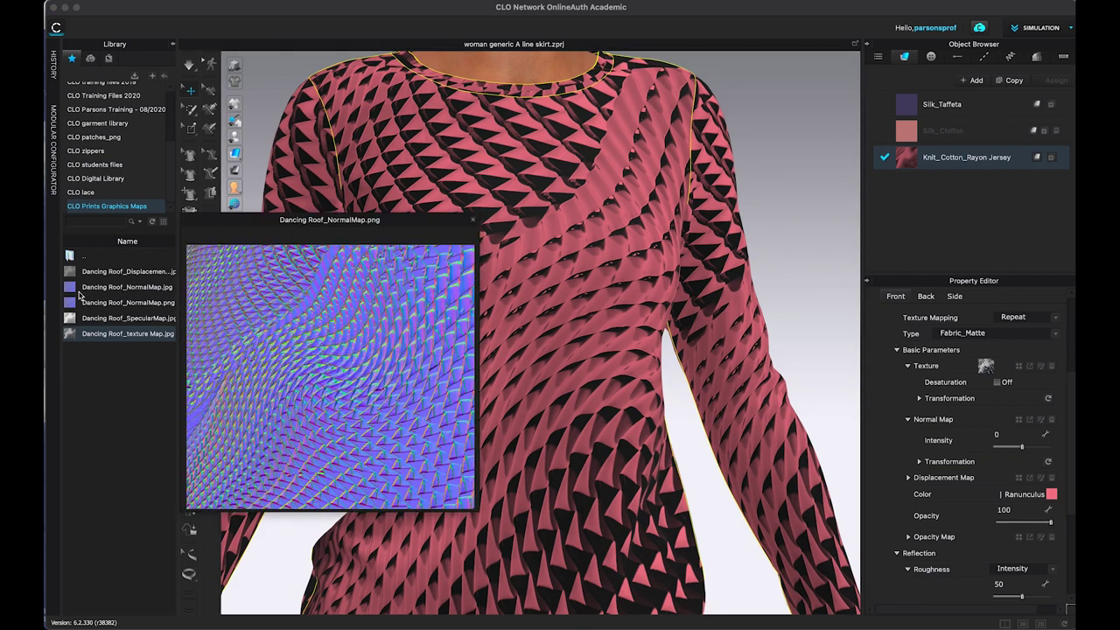
# - Apply Dancing Roof_NormalMap.jpg as the jersey fabric's normal map and check the relief
pyautogui.moveTo(77, 287); pyautogui.dragTo(1019, 422)
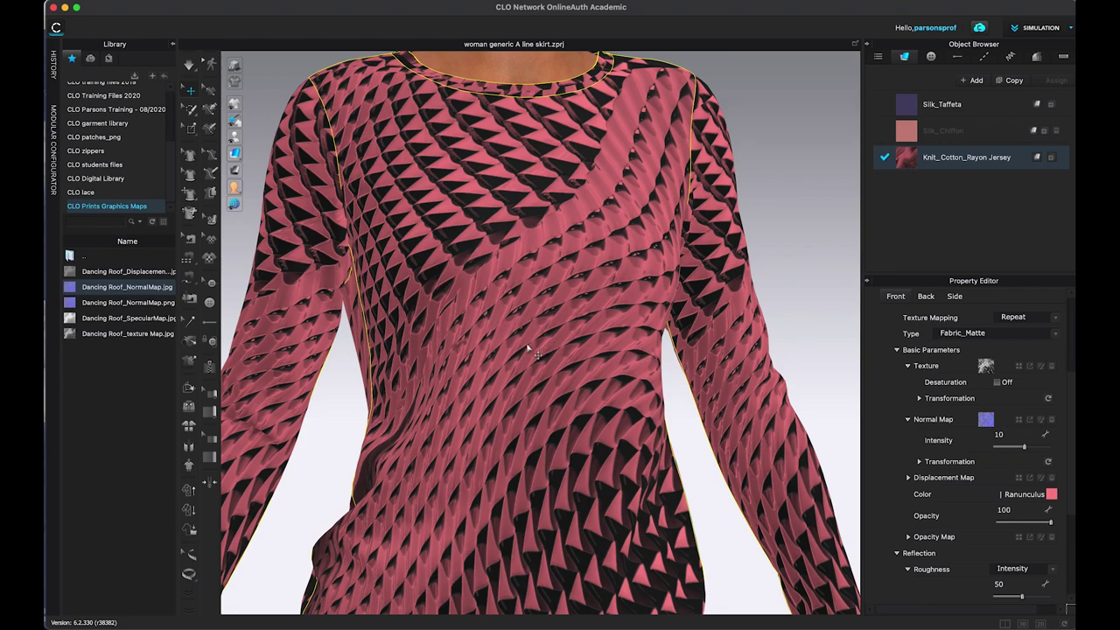
pyautogui.scroll(2, 584, 322)
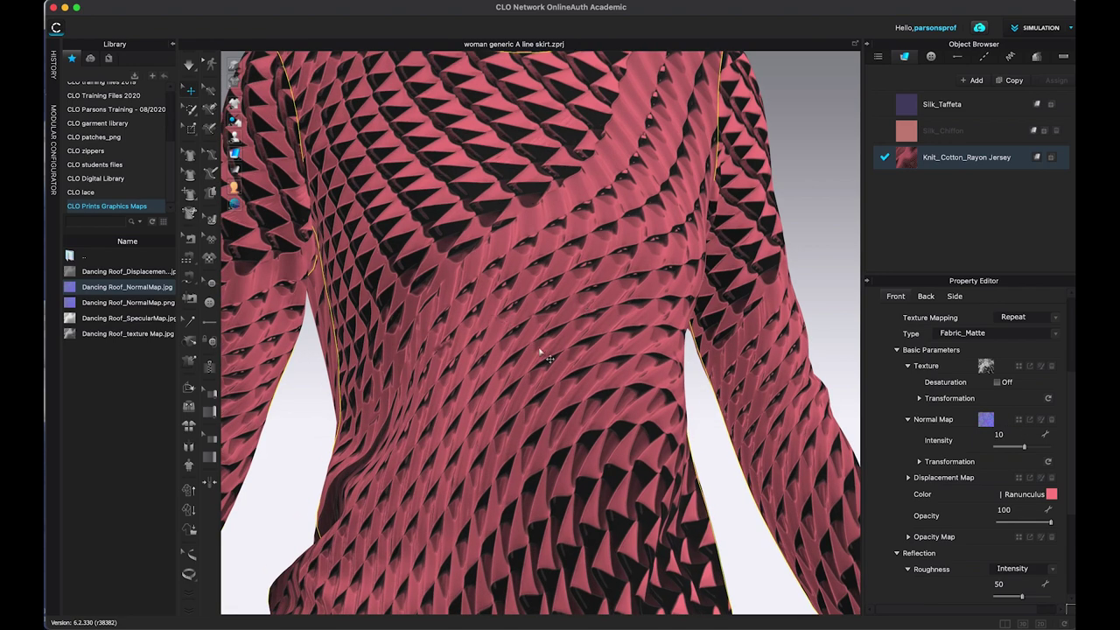
pyautogui.moveTo(547, 354); pyautogui.dragTo(580, 361, button='right')
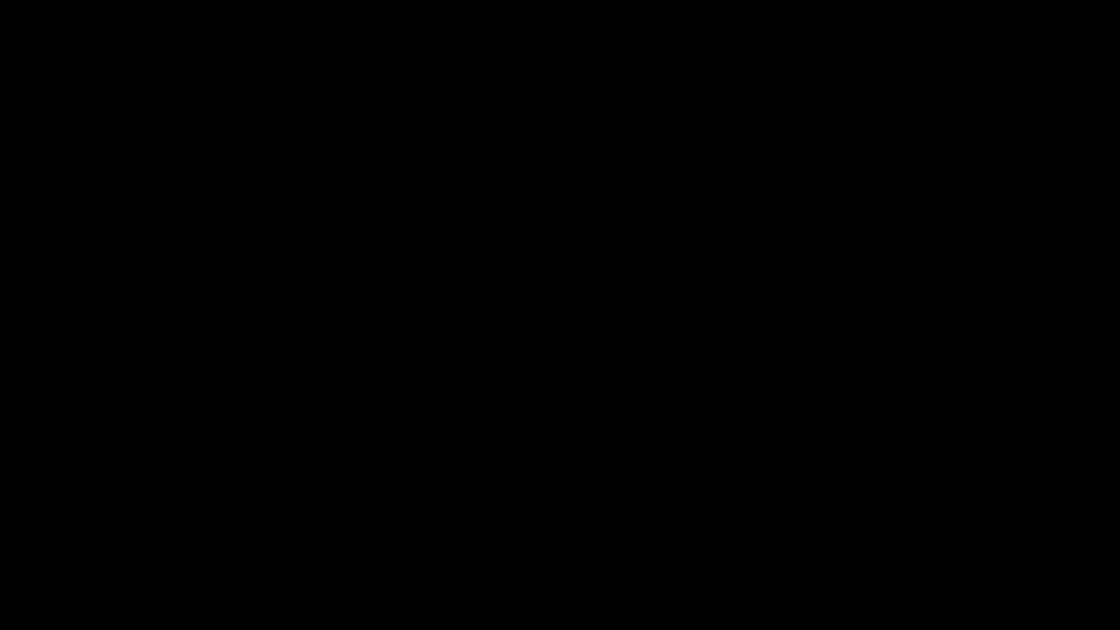
# - Try the PNG normal map, then reapply Dancing Roof_NormalMap.jpg and inspect the neckline relief
pyautogui.moveTo(72, 302); pyautogui.dragTo(1022, 424)
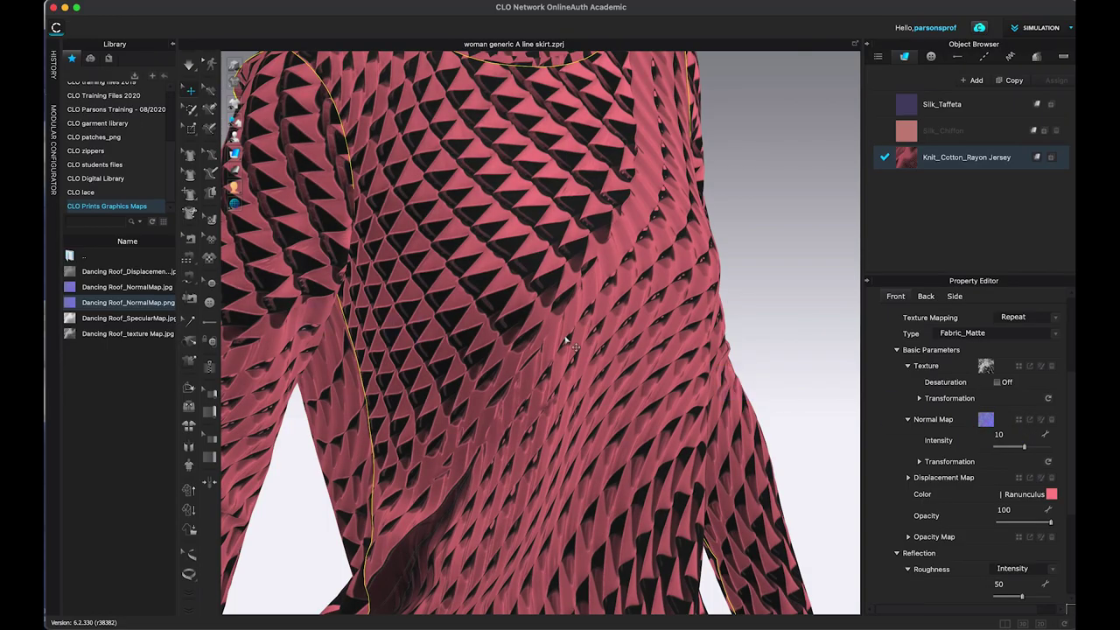
pyautogui.moveTo(68, 288); pyautogui.dragTo(989, 422)
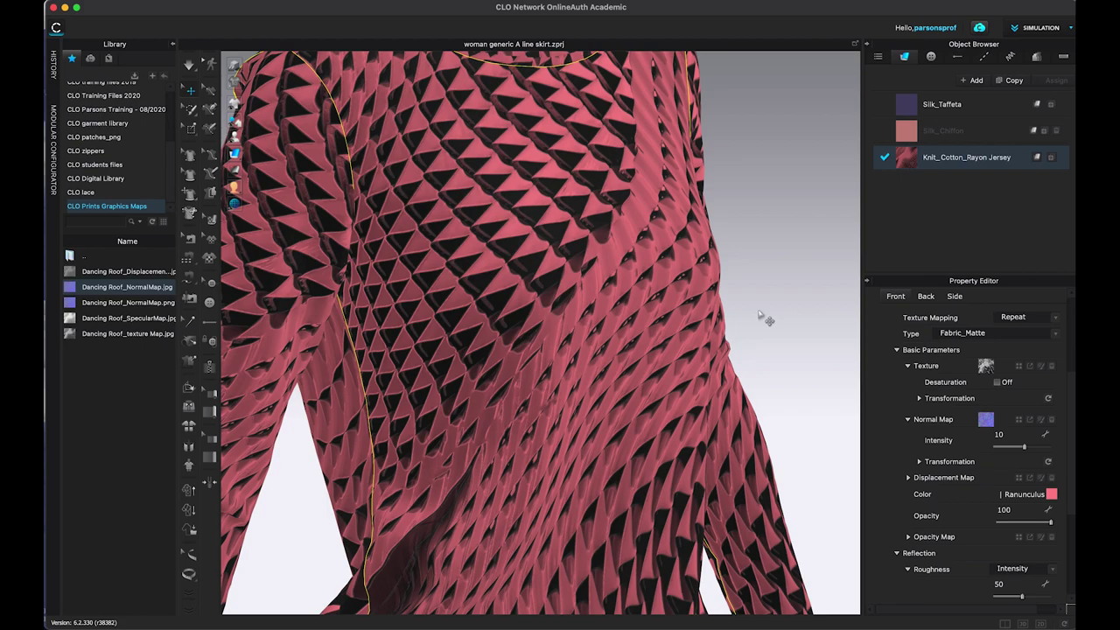
pyautogui.moveTo(768, 318)
pyautogui.mouseDown(button='right')
pyautogui.moveTo(749, 315)
pyautogui.moveTo(756, 322)
pyautogui.mouseUp(button='right')
pyautogui.moveTo(757, 252); pyautogui.dragTo(752, 256, button='middle')
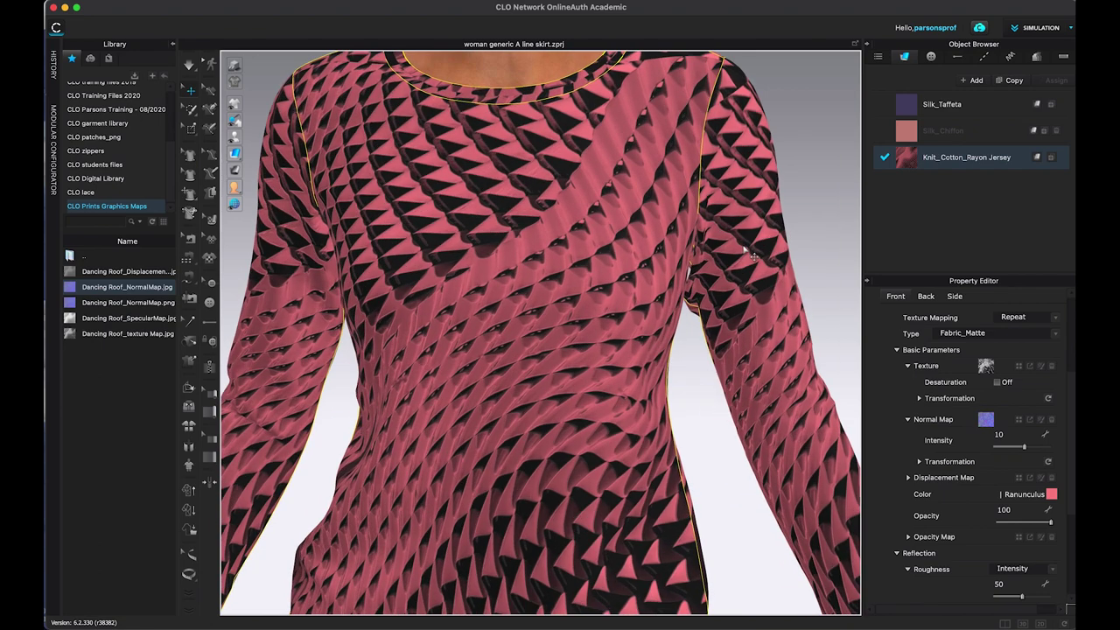
pyautogui.scroll(5, 751, 254)
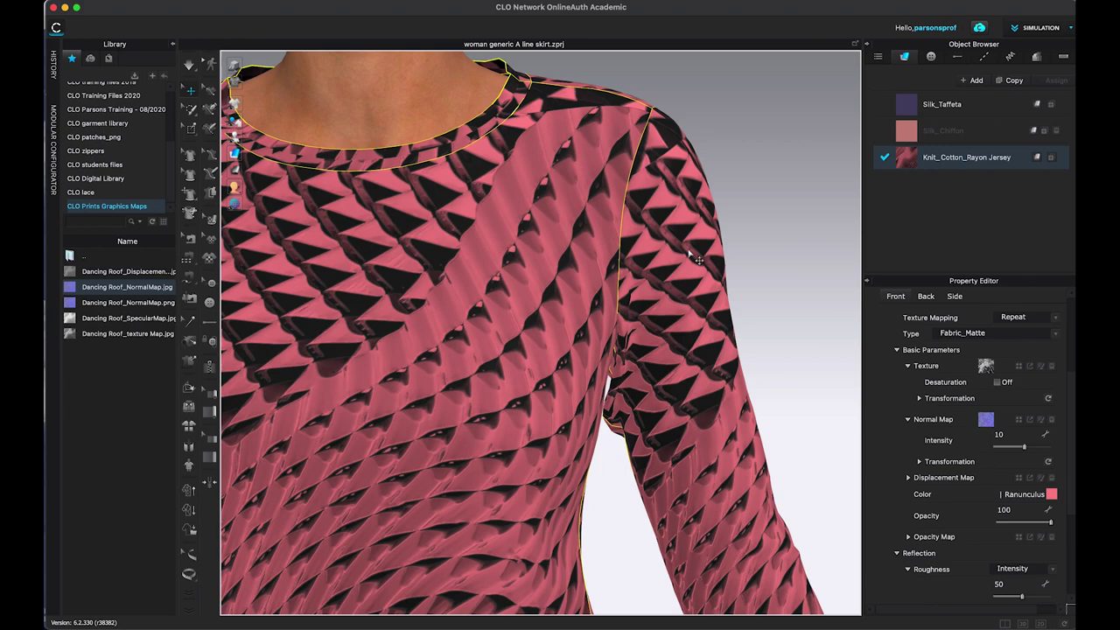
pyautogui.scroll(2, 751, 320)
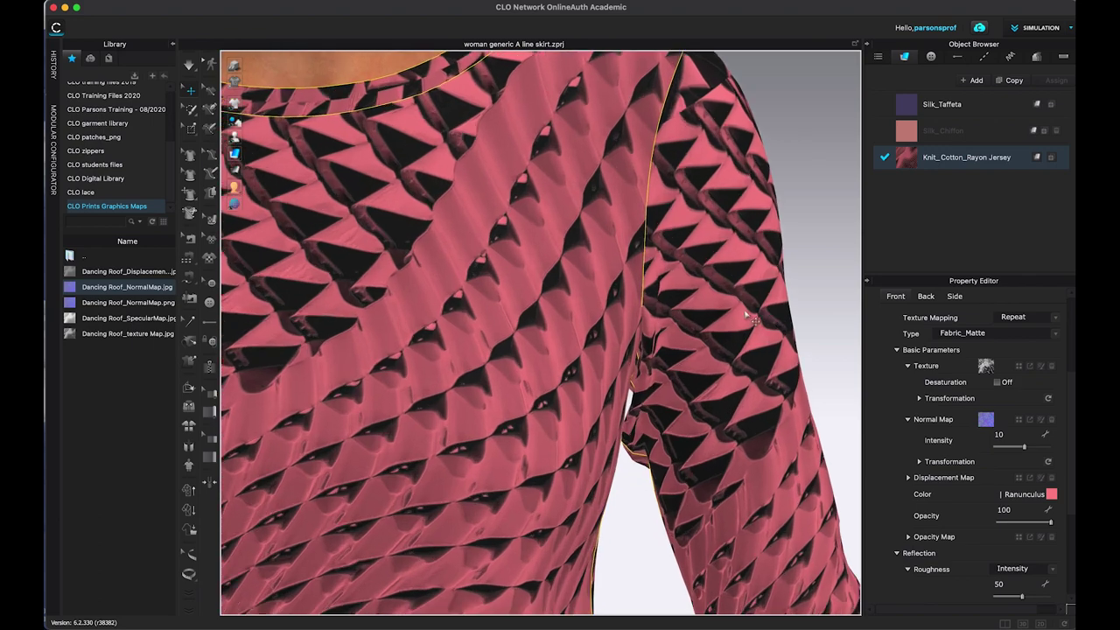
pyautogui.scroll(2, 750, 320)
pyautogui.scroll(2, 732, 295)
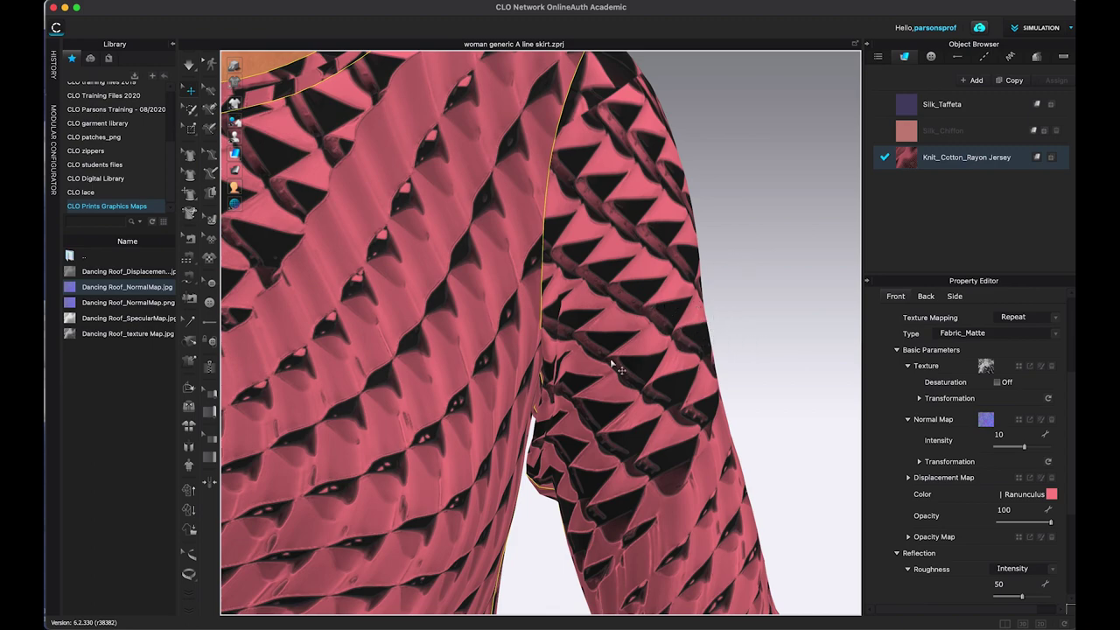
pyautogui.scroll(-5, 610, 364)
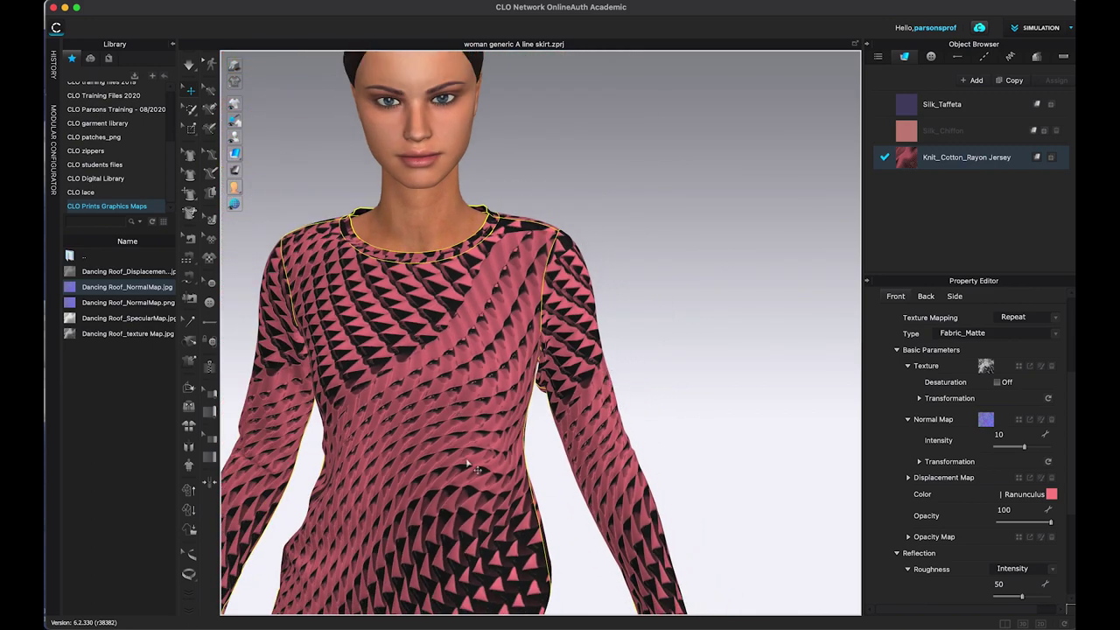
pyautogui.moveTo(660, 354); pyautogui.dragTo(743, 294, button='middle')
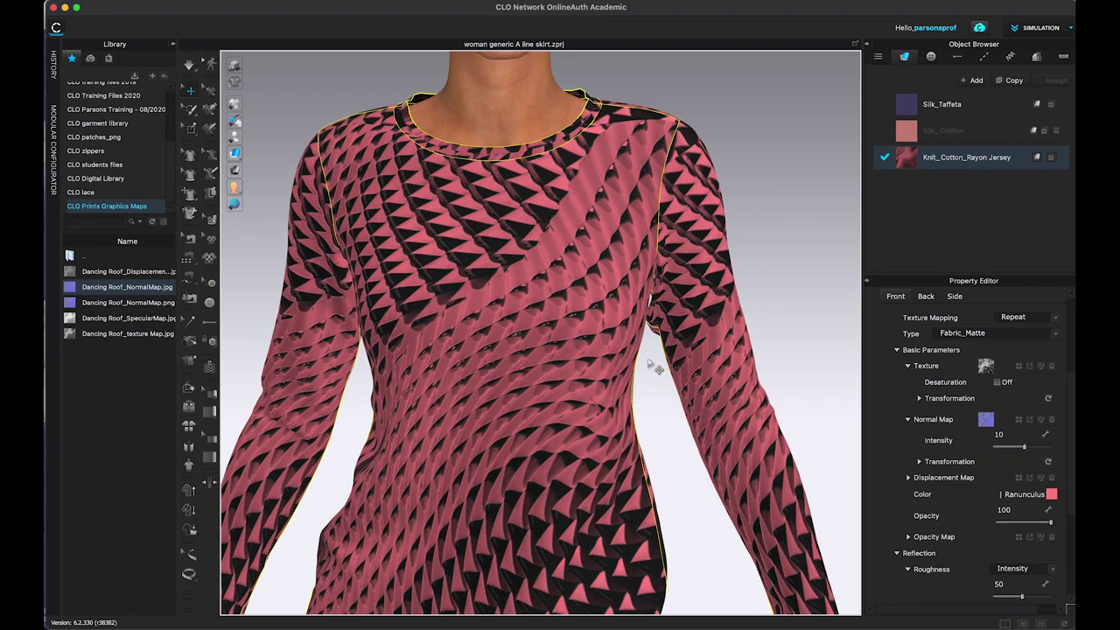
# - Lower the jersey's Dancing Roof normal map intensity from 10 to 8
pyautogui.moveTo(650, 363); pyautogui.dragTo(670, 351, button='right')
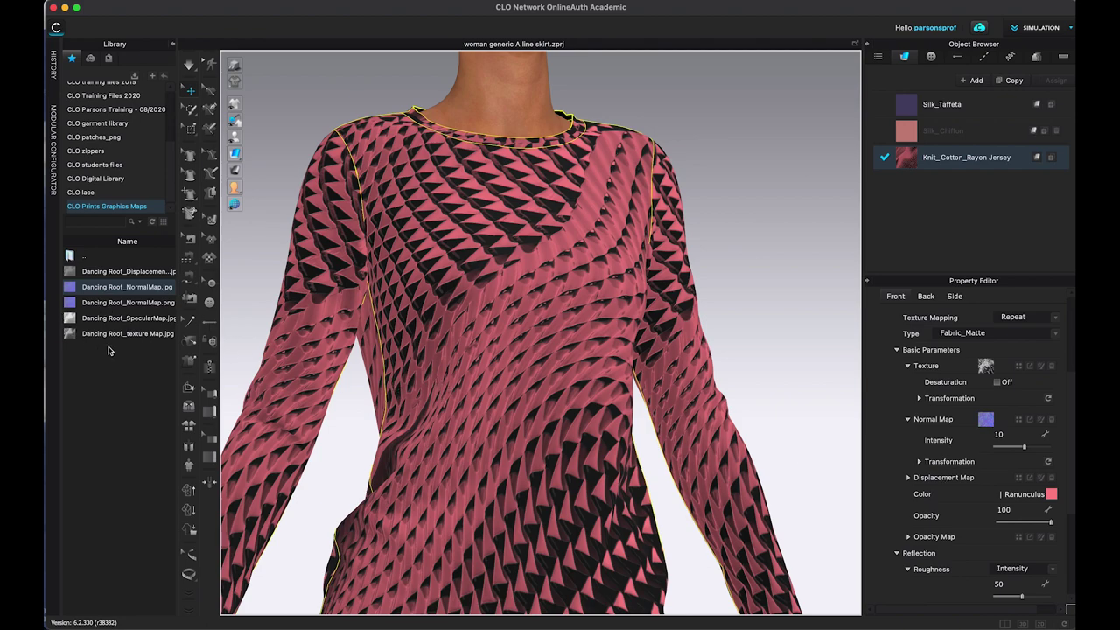
pyautogui.moveTo(137, 277)
pyautogui.moveTo(1026, 451)
pyautogui.mouseDown()
pyautogui.moveTo(1012, 452)
pyautogui.moveTo(1038, 450)
pyautogui.moveTo(1023, 452)
pyautogui.mouseUp()
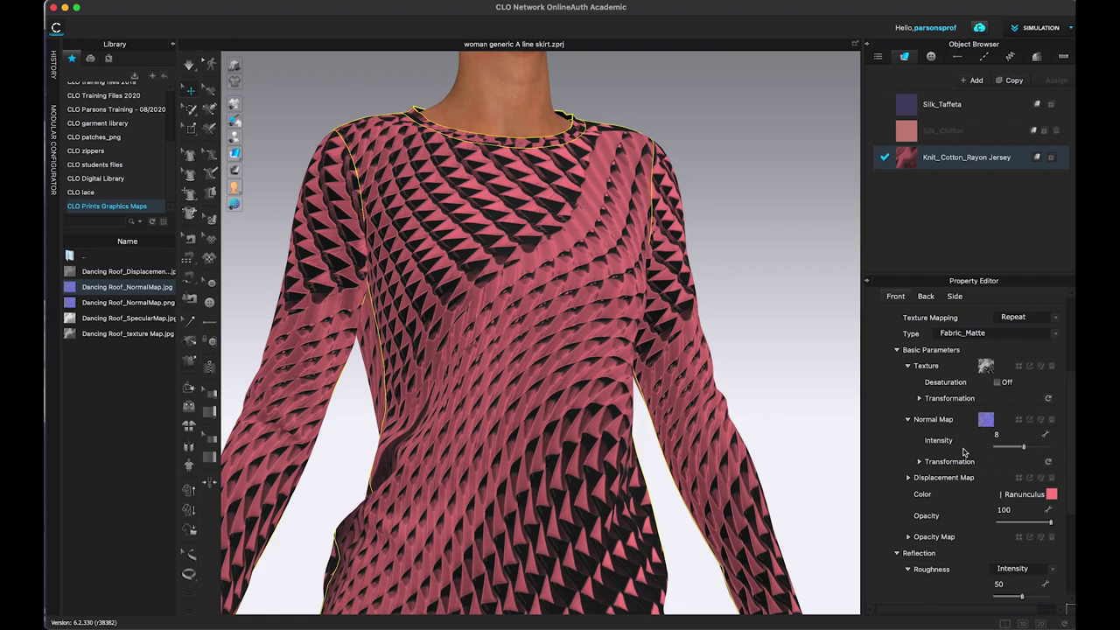
pyautogui.scroll(-3, 963, 451)
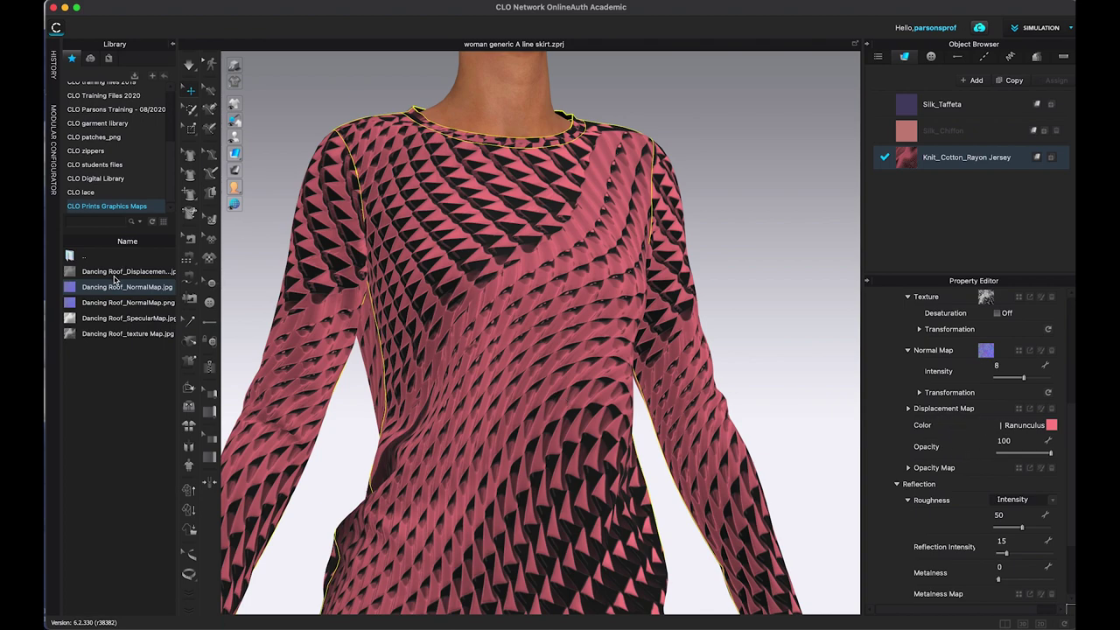
# - Put Dancing Roof_DisplacementMap.jpg in the jersey's Displacement Map slot and collapse the Library
pyautogui.moveTo(71, 274)
pyautogui.moveTo(71, 274); pyautogui.dragTo(1020, 412)
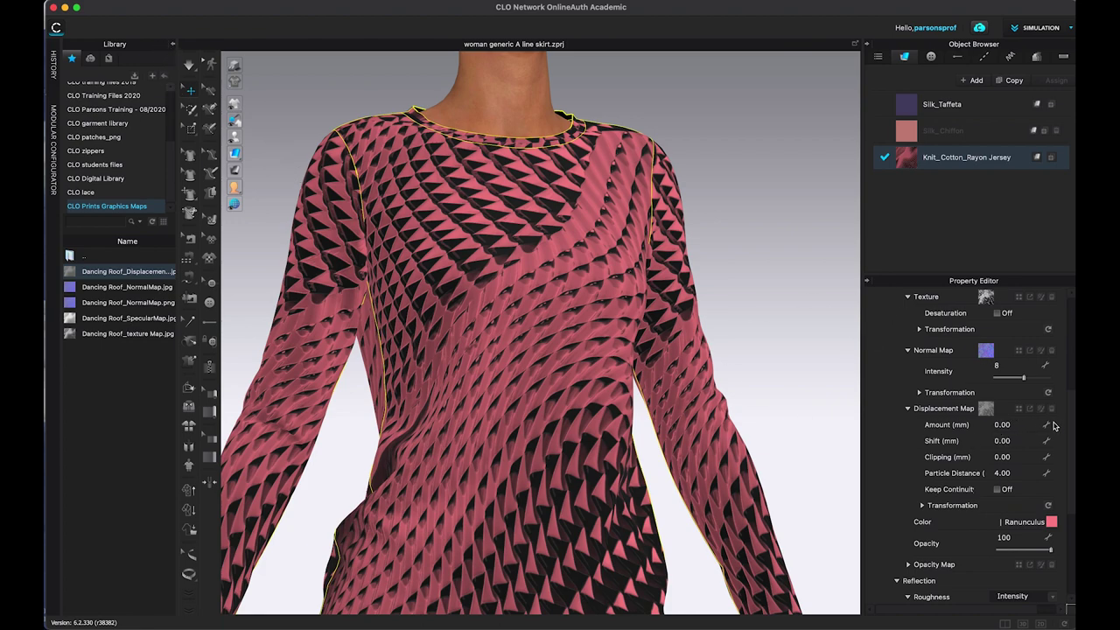
pyautogui.click(174, 44)
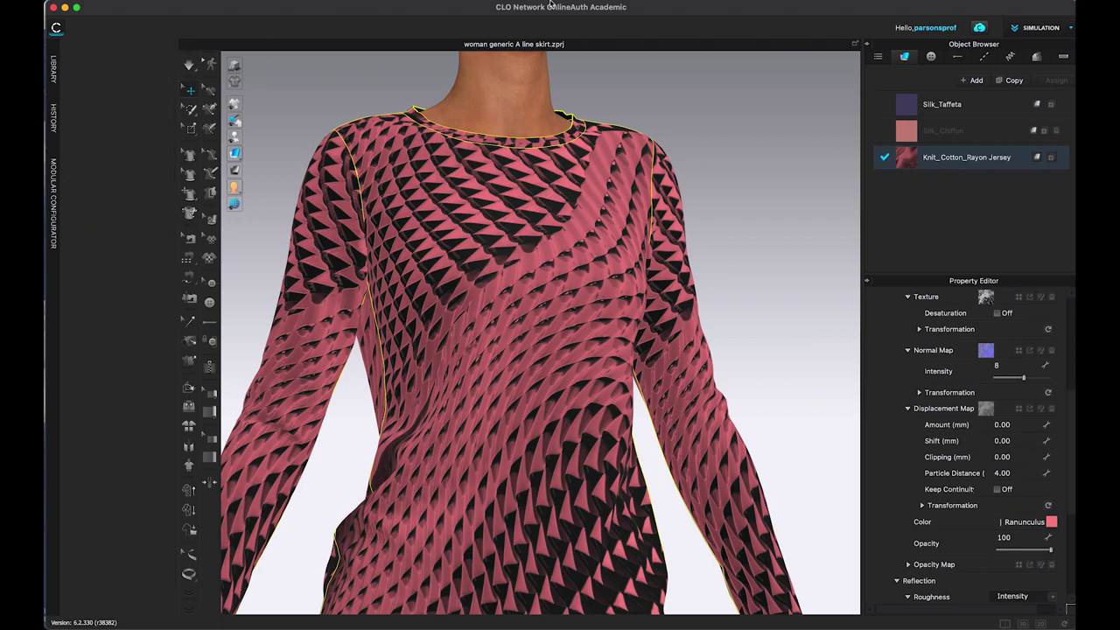
# - Set the jersey's Displacement Map Amount to 0.50 mm
pyautogui.click(1023, 425)
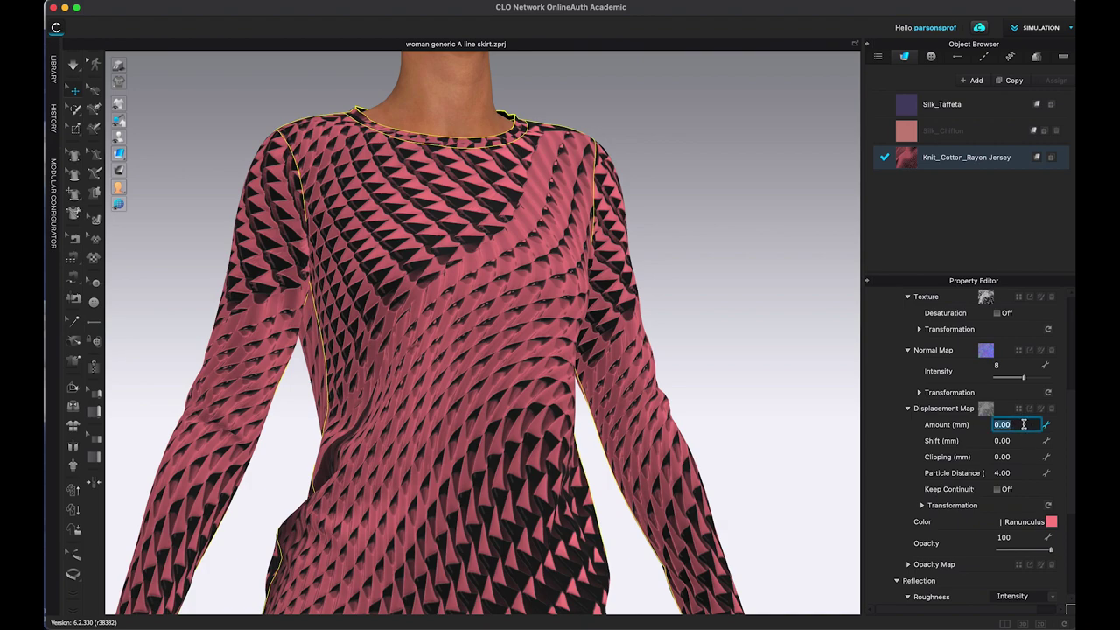
pyautogui.write('.5')
pyautogui.press('Return')
# - Open the Render window docked beside the 3D view and widen it
pyautogui.click(522, 2)
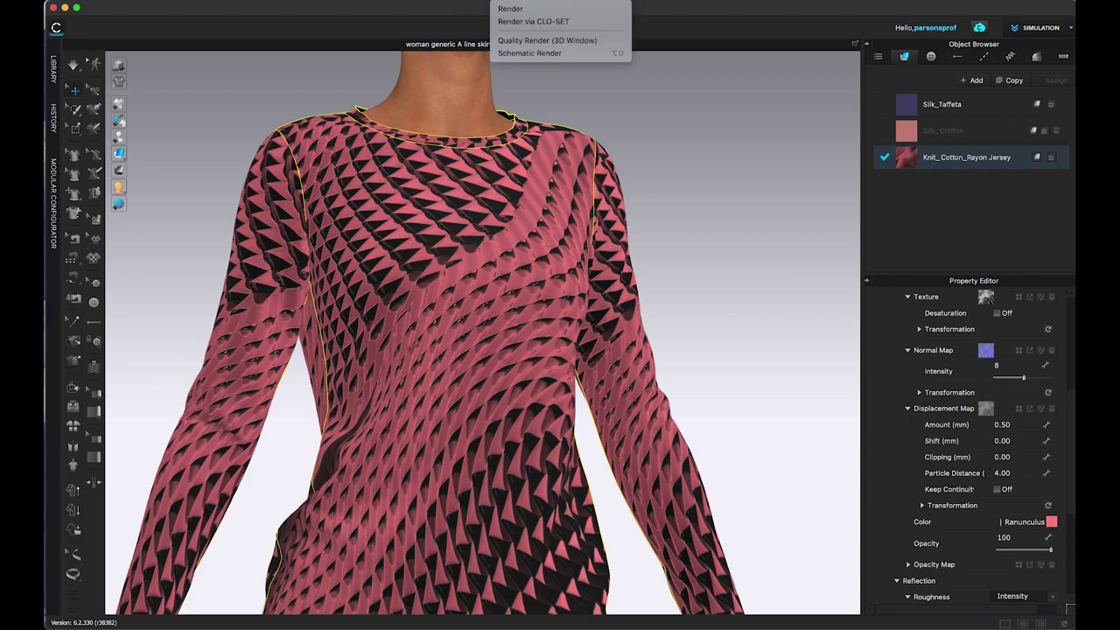
pyautogui.click(525, 8)
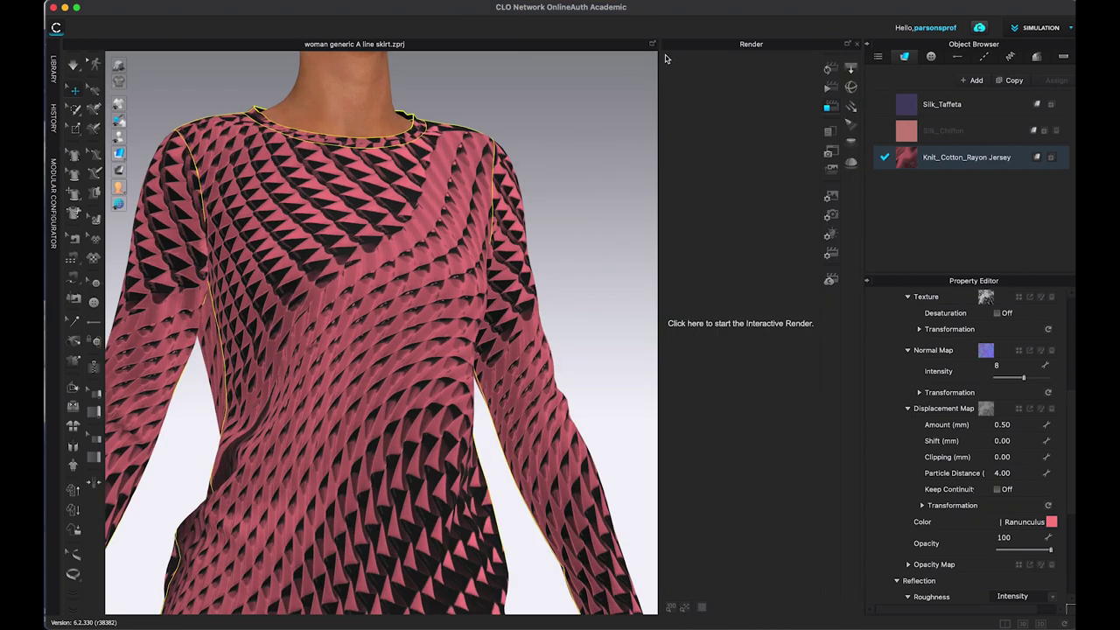
pyautogui.moveTo(657, 295); pyautogui.dragTo(537, 294)
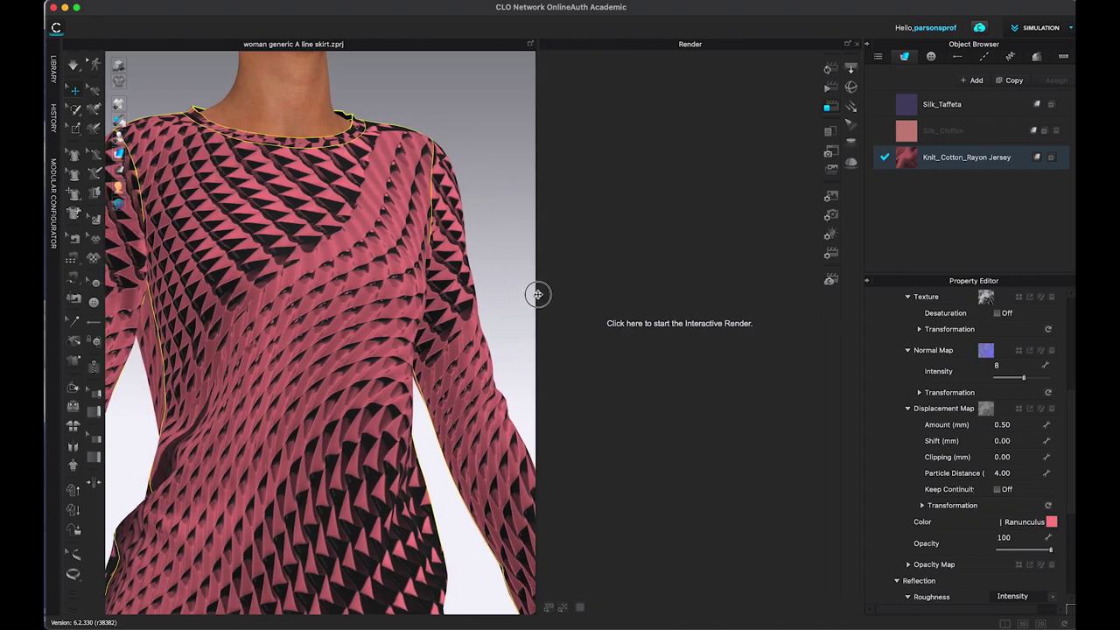
pyautogui.moveTo(505, 238)
pyautogui.mouseDown(button='right')
pyautogui.moveTo(483, 278)
pyautogui.moveTo(490, 253)
pyautogui.mouseUp(button='right')
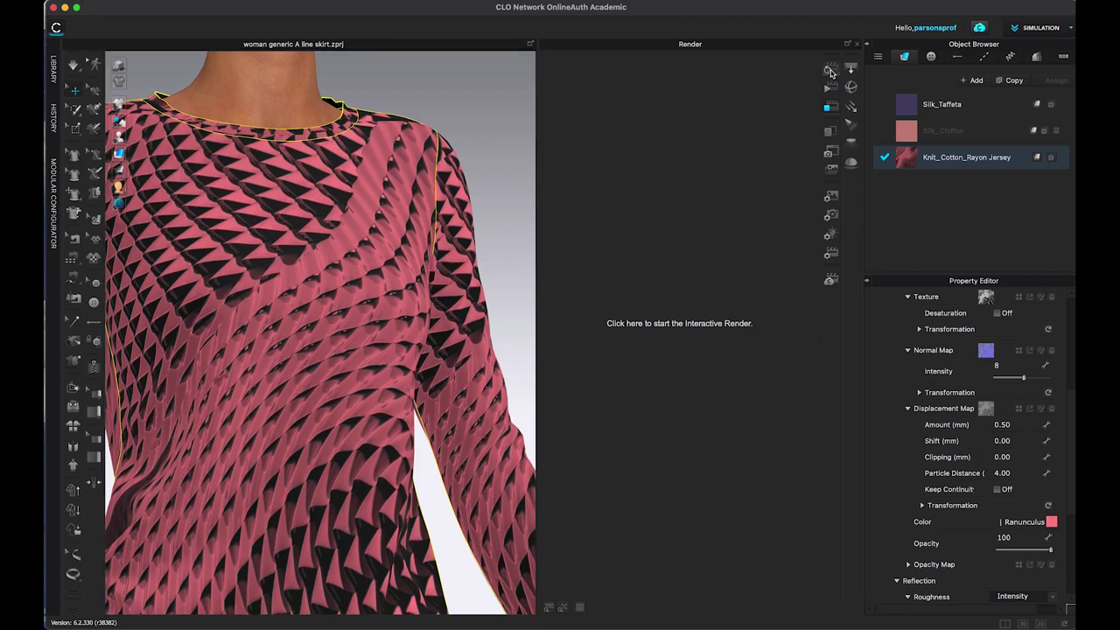
# - Start the interactive render, raise displacement Amount to 5.00 mm, and sync the render camera
pyautogui.click(831, 72)
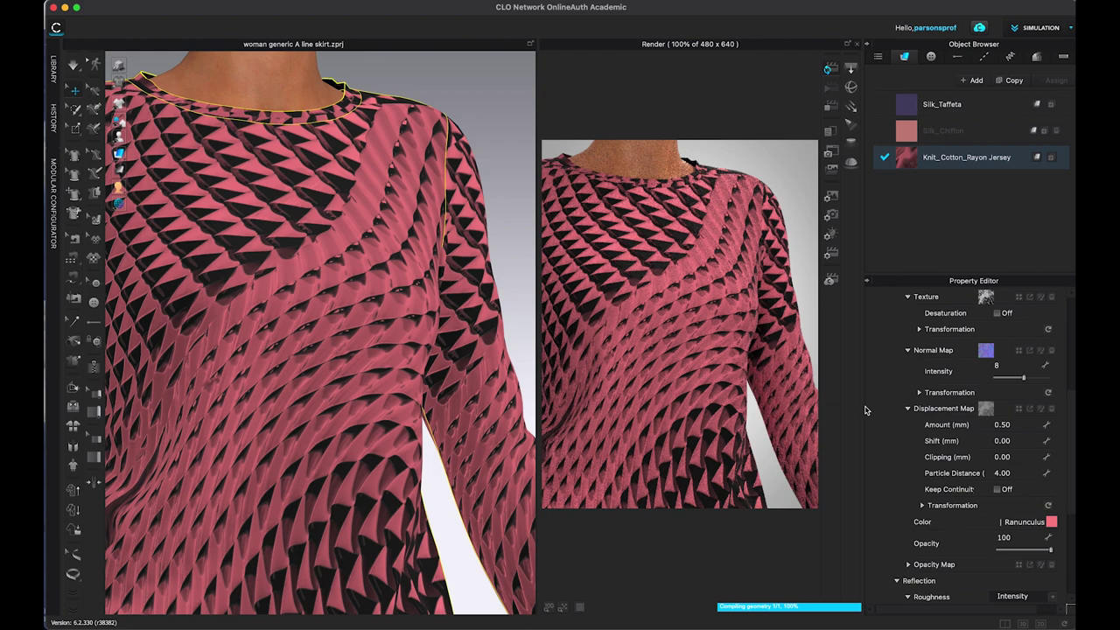
pyautogui.doubleClick(1023, 424)
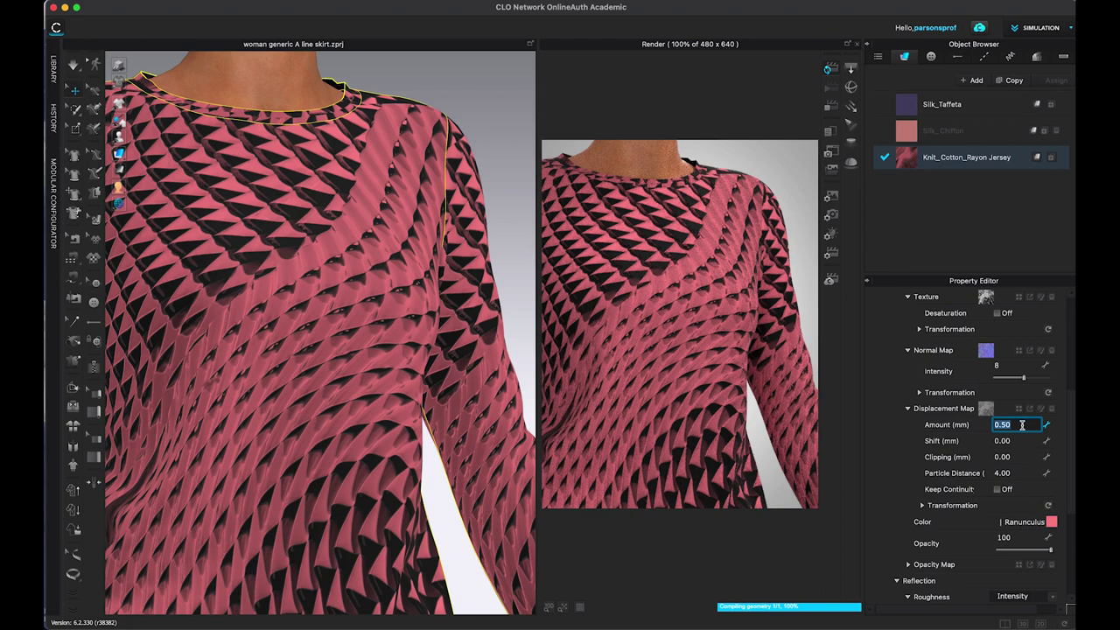
pyautogui.write('5')
pyautogui.press('Return')
pyautogui.click(830, 70)
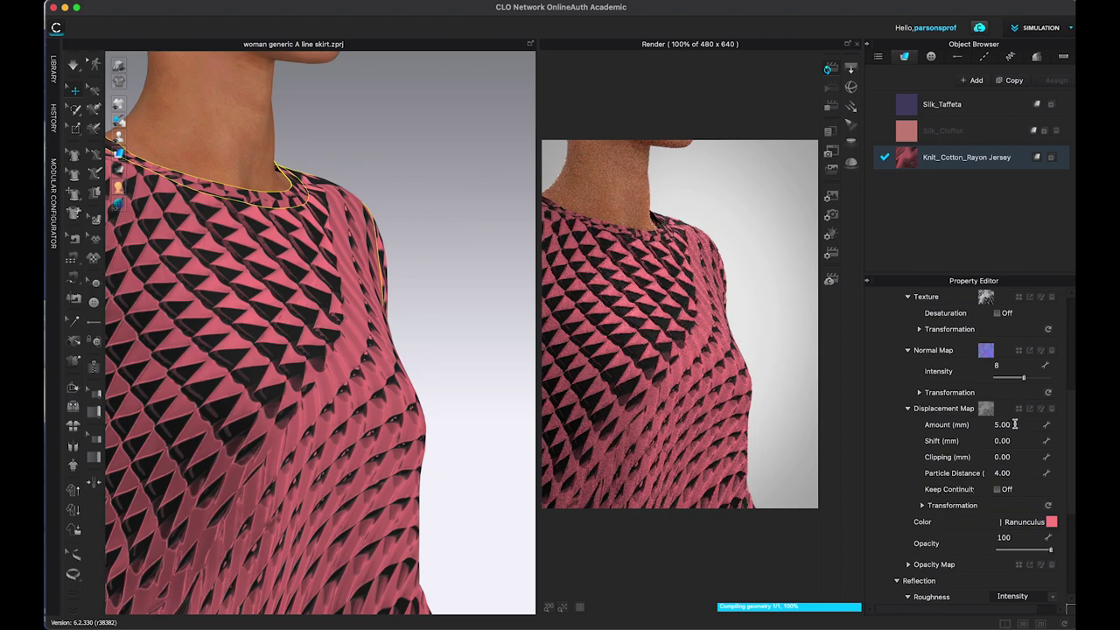
# - Set the displacement Amount to 10 mm and inspect the fabric relief up close
pyautogui.click(1018, 424)
pyautogui.write('10')
pyautogui.press('Return')
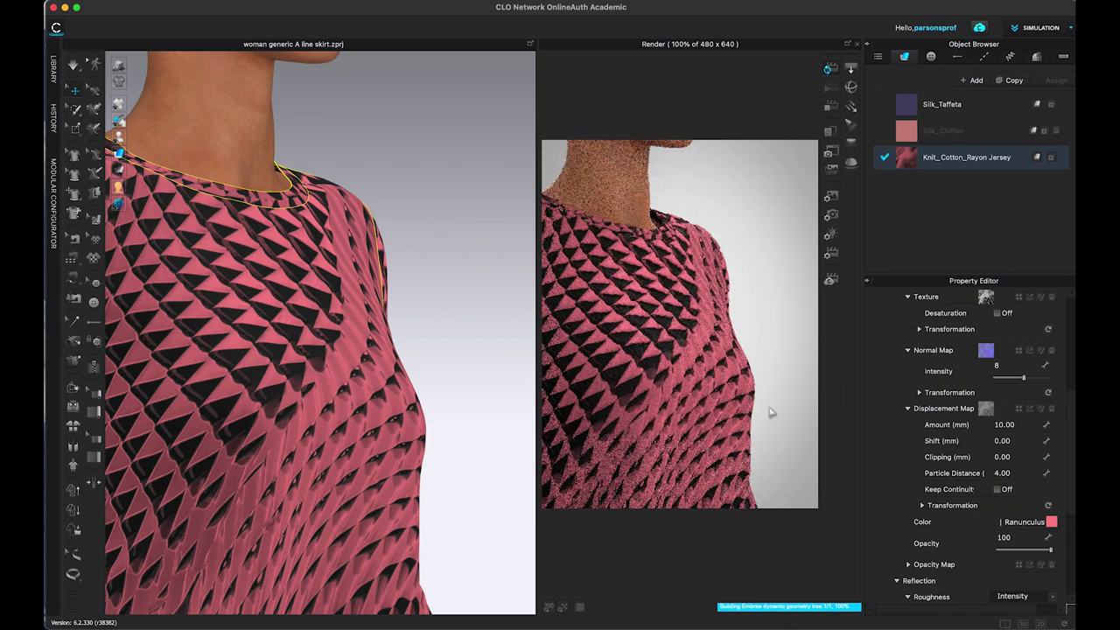
pyautogui.moveTo(767, 402); pyautogui.dragTo(338, 379, button='right')
pyautogui.scroll(-2, 338, 379)
pyautogui.scroll(-3, 341, 386)
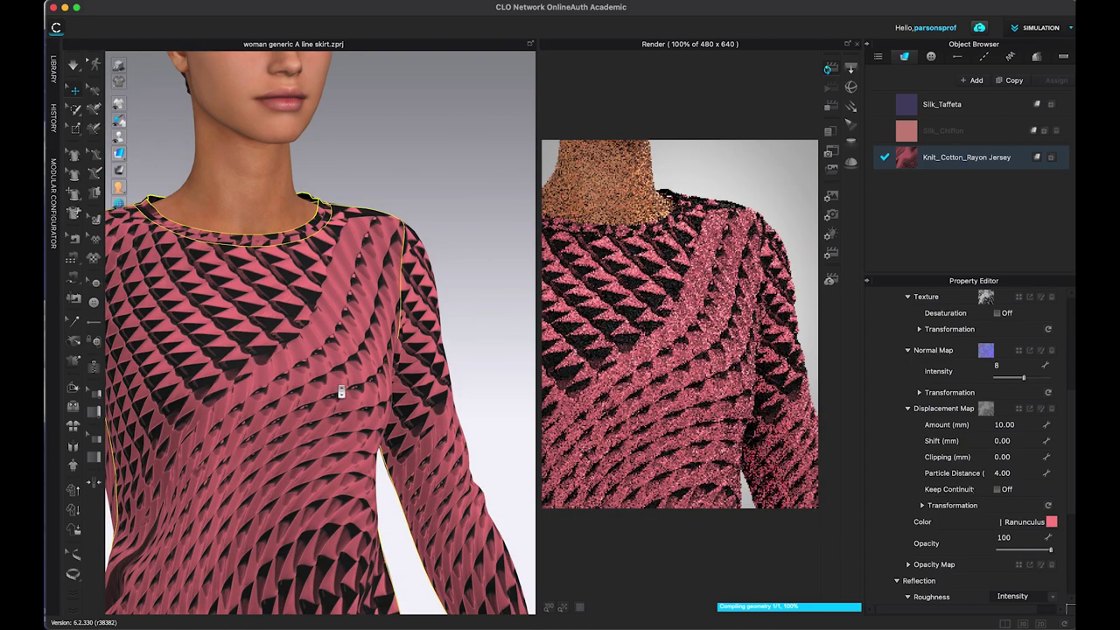
pyautogui.scroll(2, 341, 390)
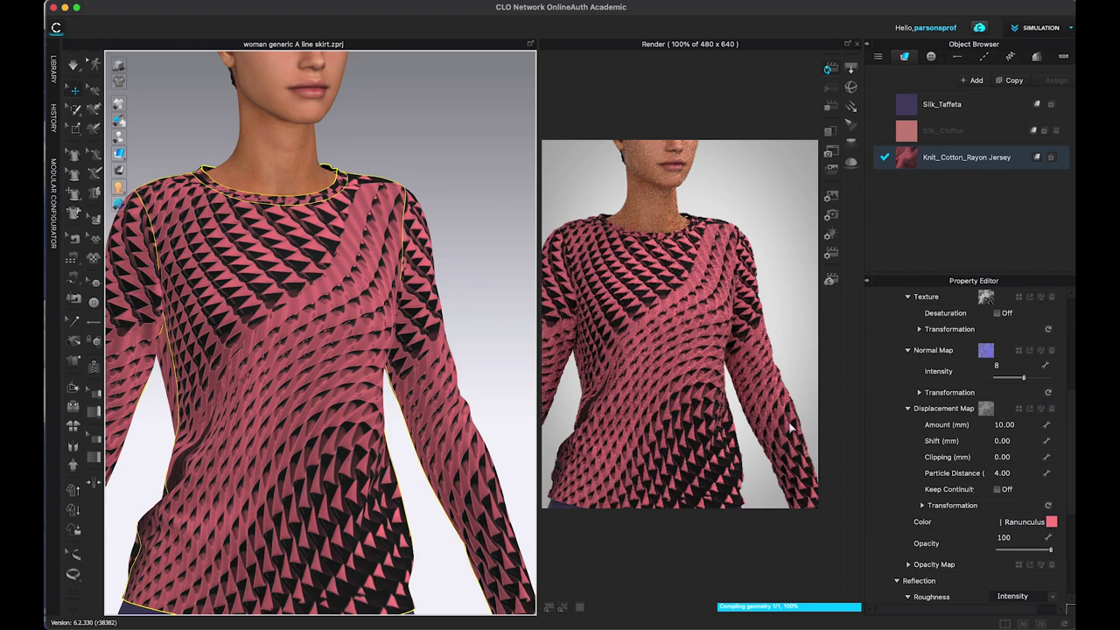
pyautogui.moveTo(828, 476); pyautogui.dragTo(744, 449, button='right')
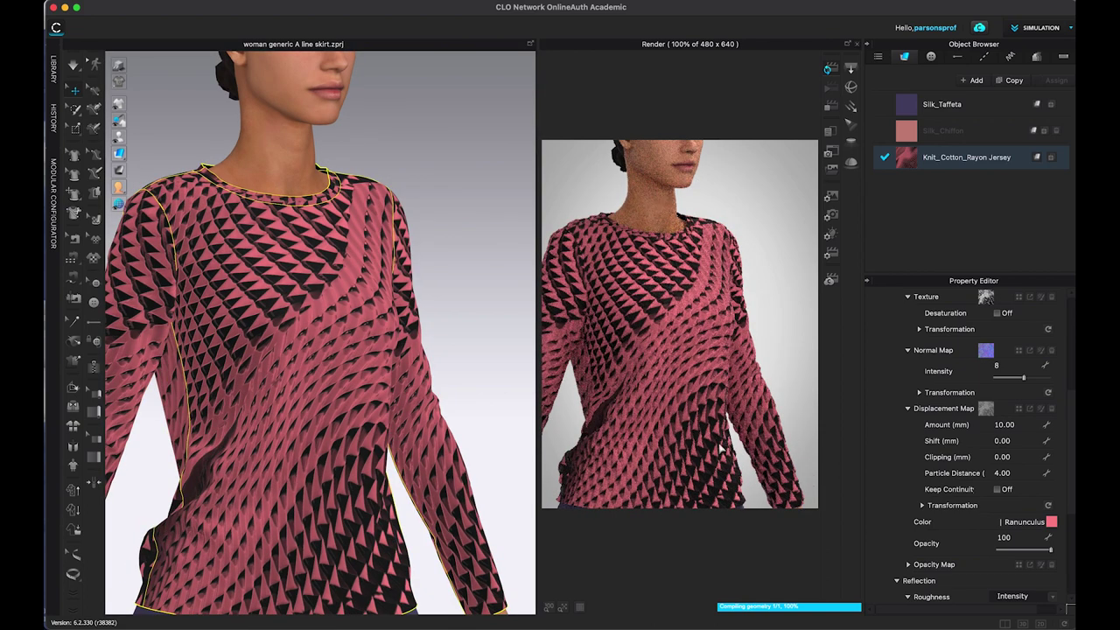
pyautogui.scroll(8, 725, 250)
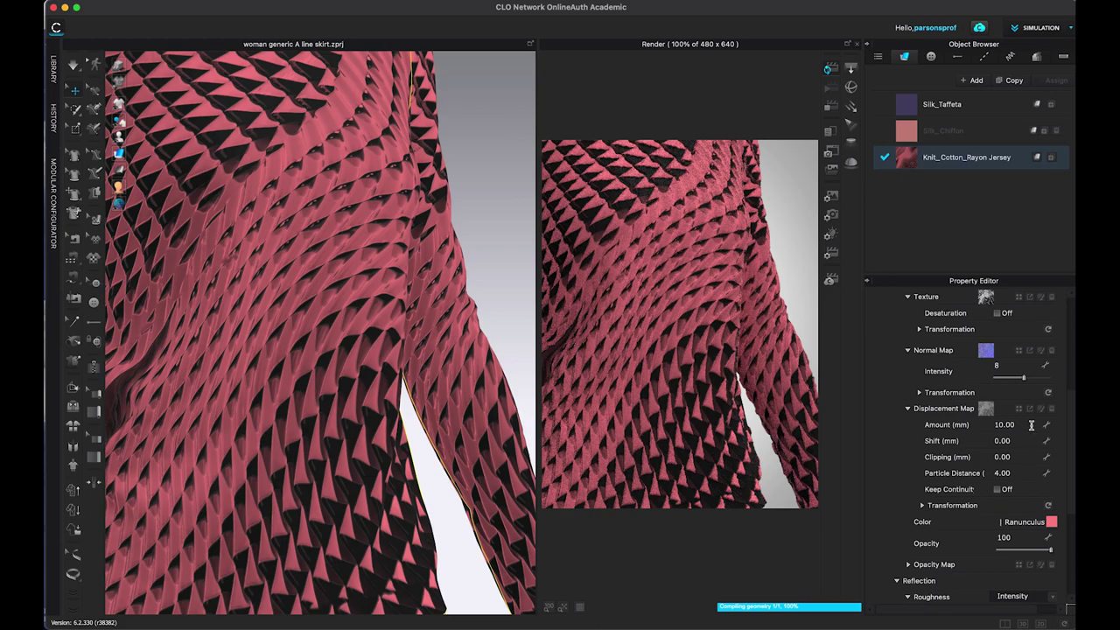
# - Try a 30 mm displacement Amount and inspect the raised texture
pyautogui.click(1030, 426)
pyautogui.write('30')
pyautogui.press('Return')
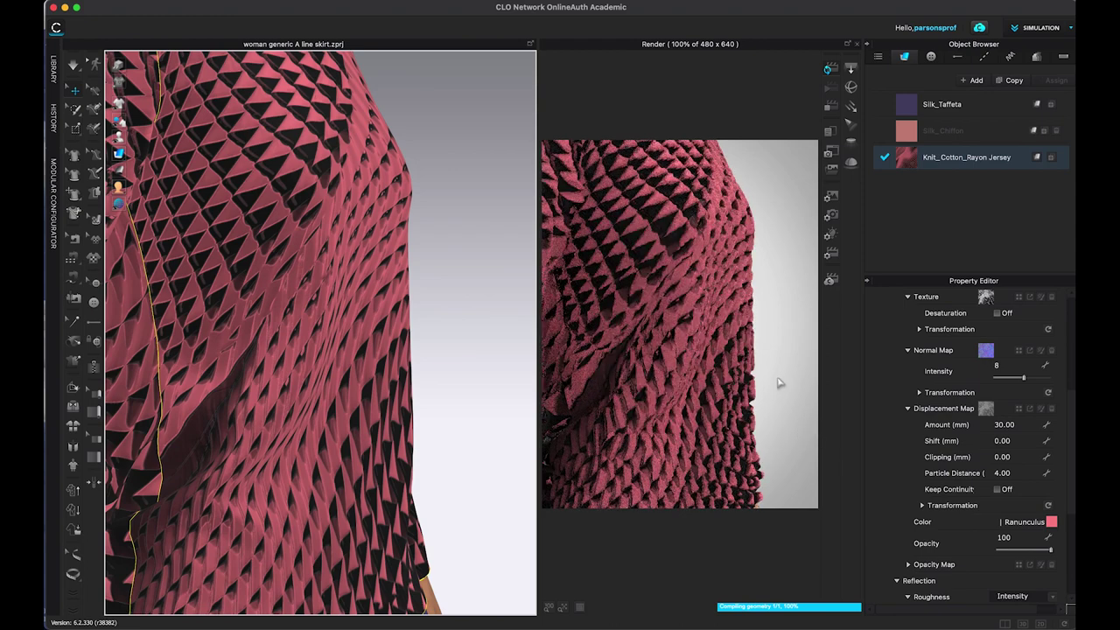
pyautogui.moveTo(506, 452); pyautogui.dragTo(534, 450, button='right')
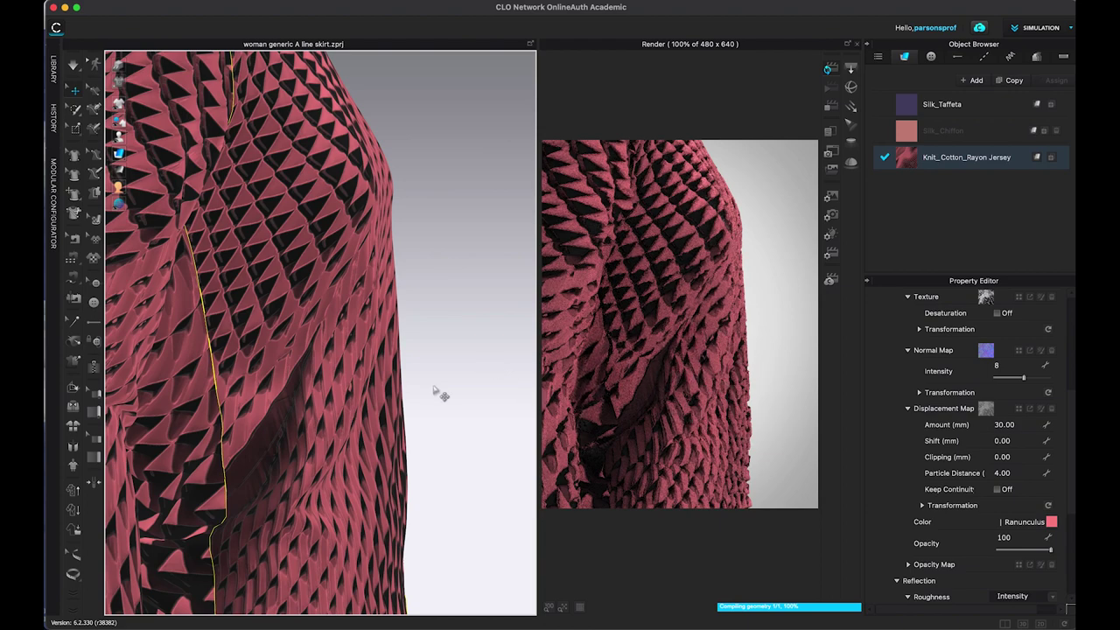
pyautogui.scroll(-10, 400, 400)
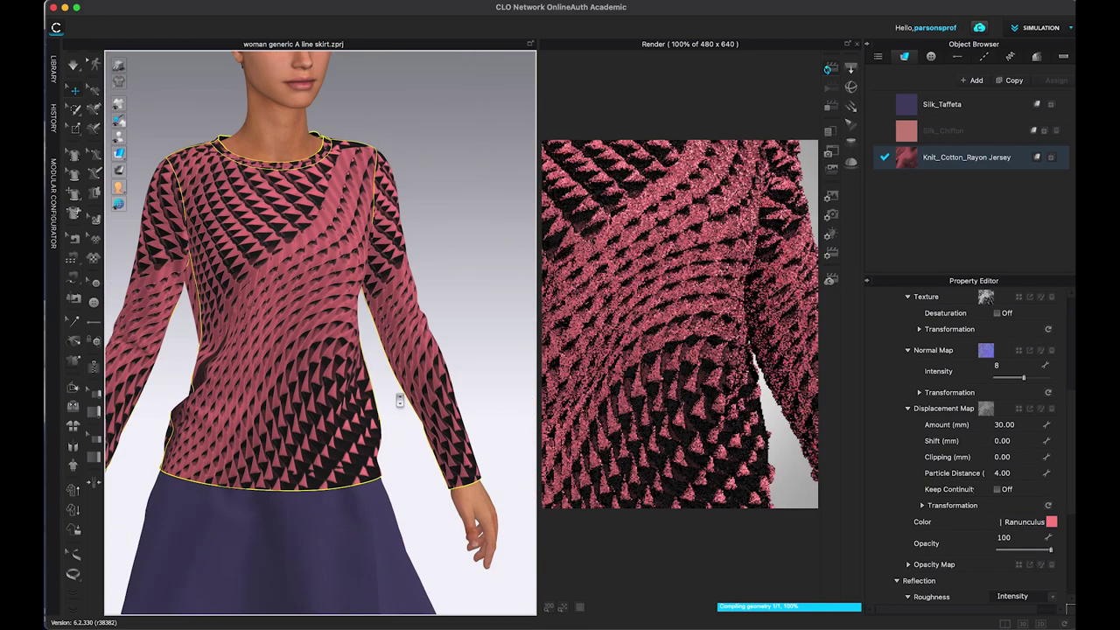
pyautogui.scroll(2, 400, 393)
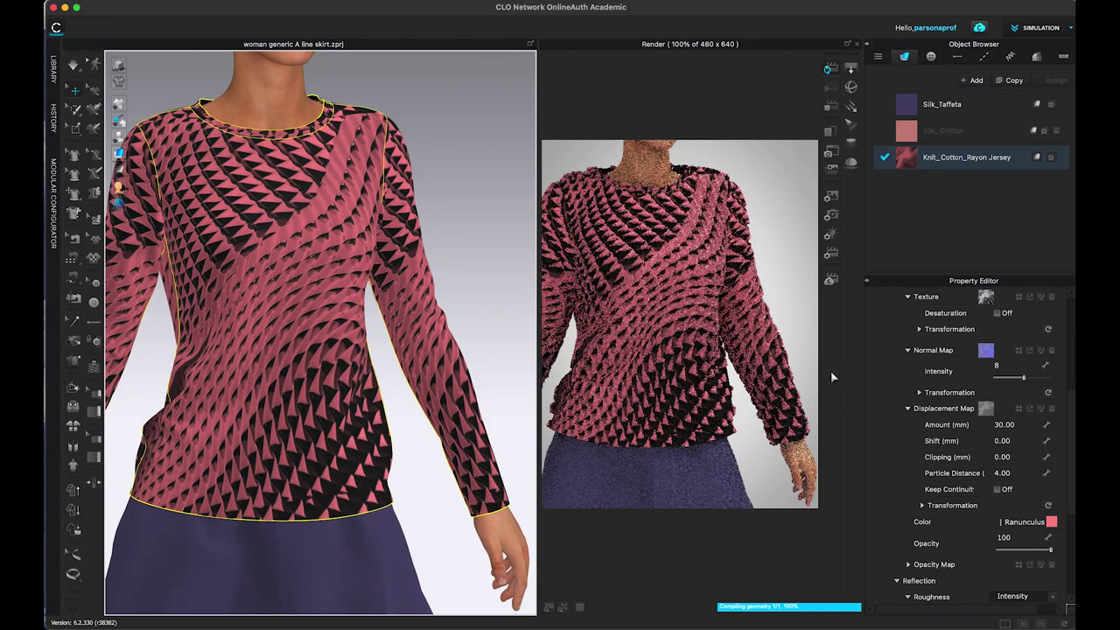
# - Settle the displacement Amount at 20 mm and refresh the render
pyautogui.click(1028, 423)
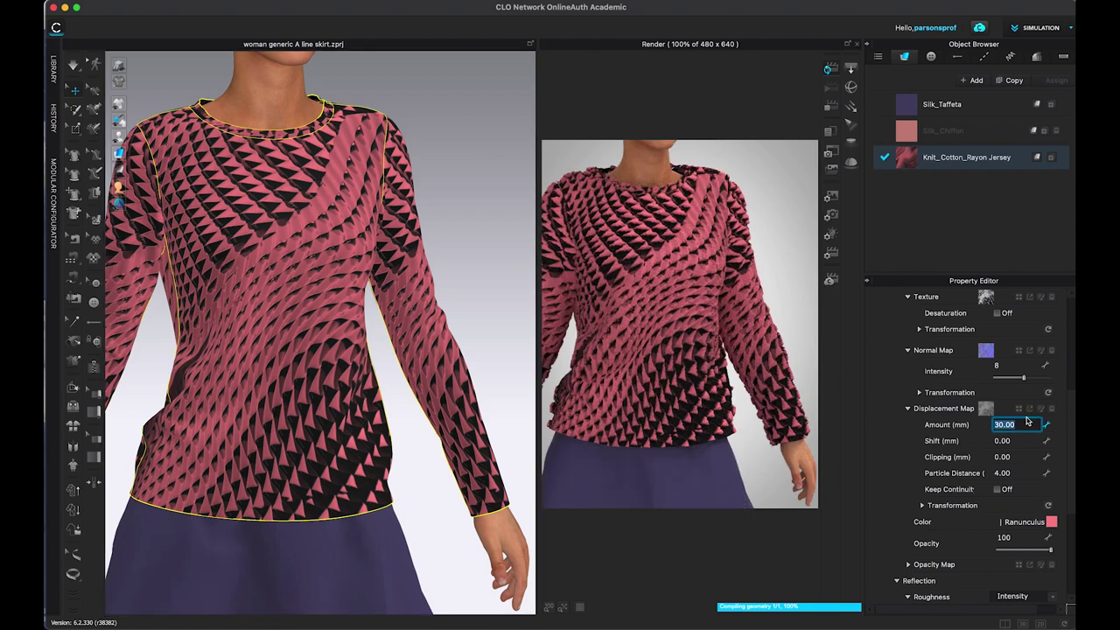
pyautogui.write('20')
pyautogui.press('Return')
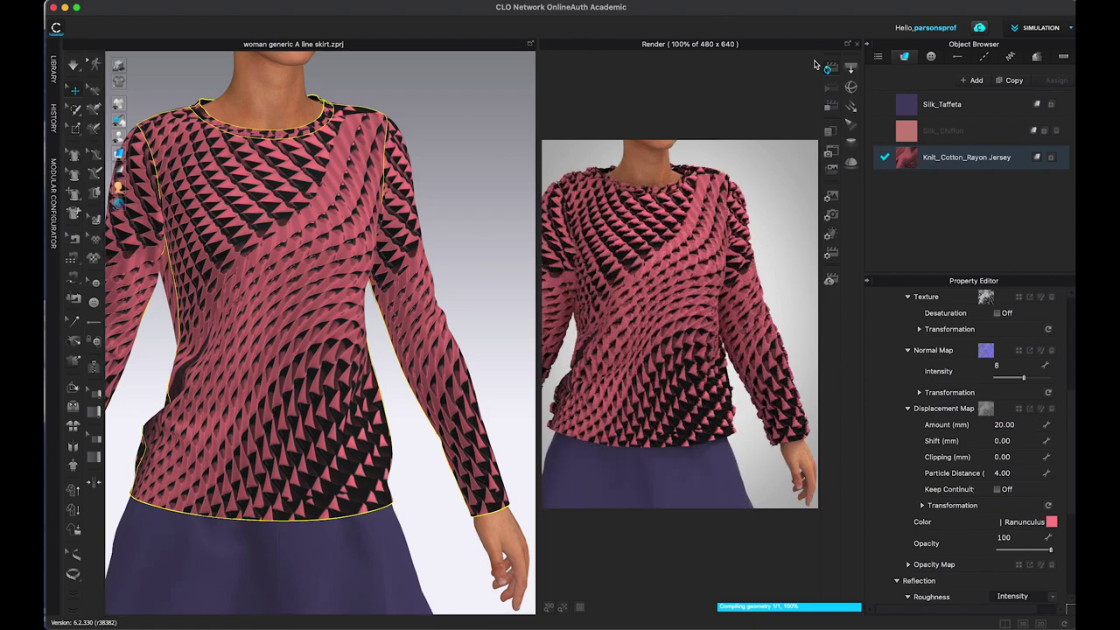
pyautogui.click(827, 69)
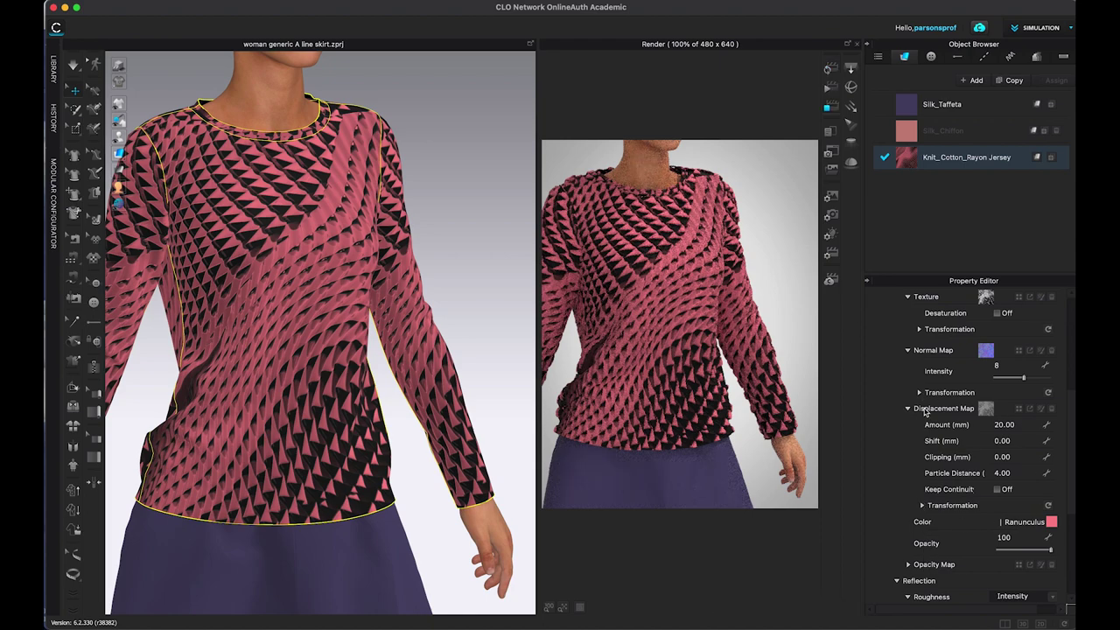
# - Expand the jersey's Opacity Map settings keeping RGB mode, and reopen the Library panel
pyautogui.scroll(-3, 917, 412)
pyautogui.click(907, 461)
pyautogui.click(1011, 479)
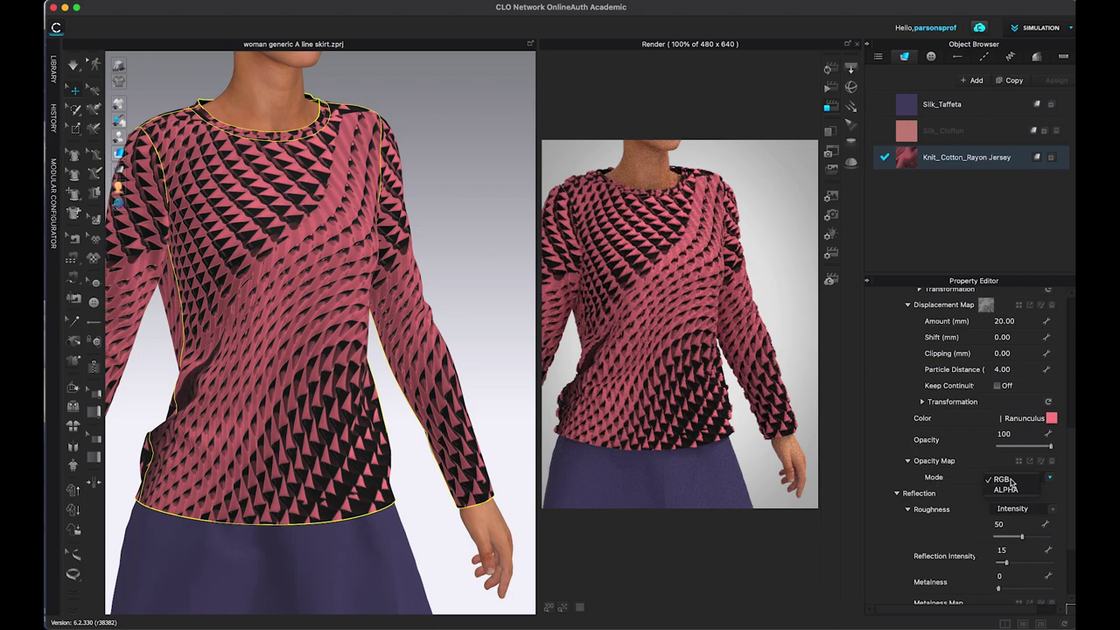
pyautogui.click(980, 478)
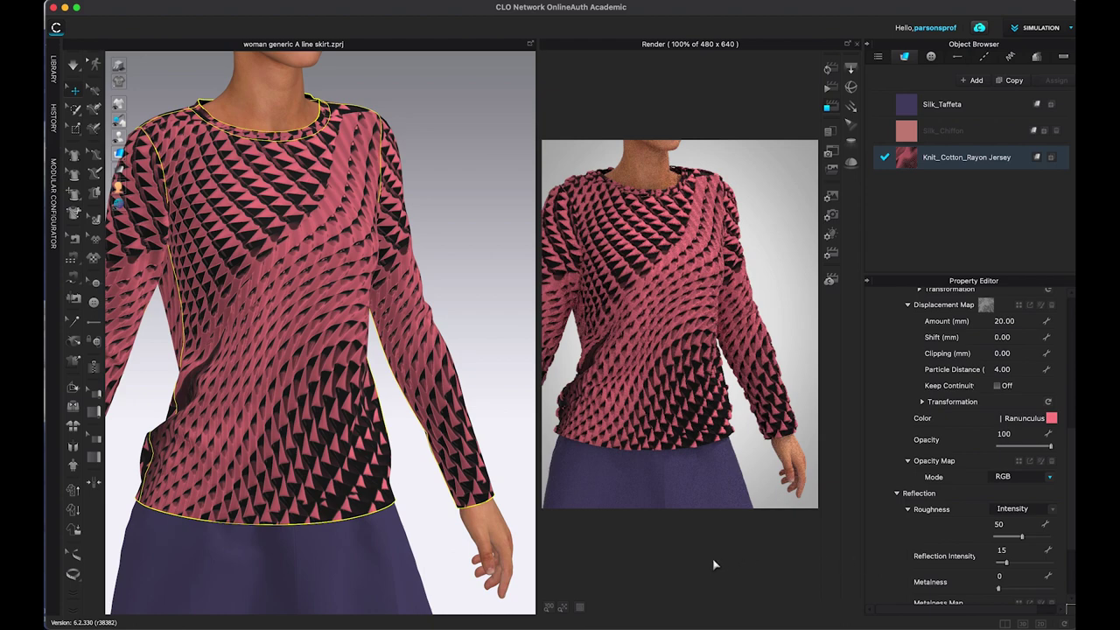
pyautogui.click(53, 68)
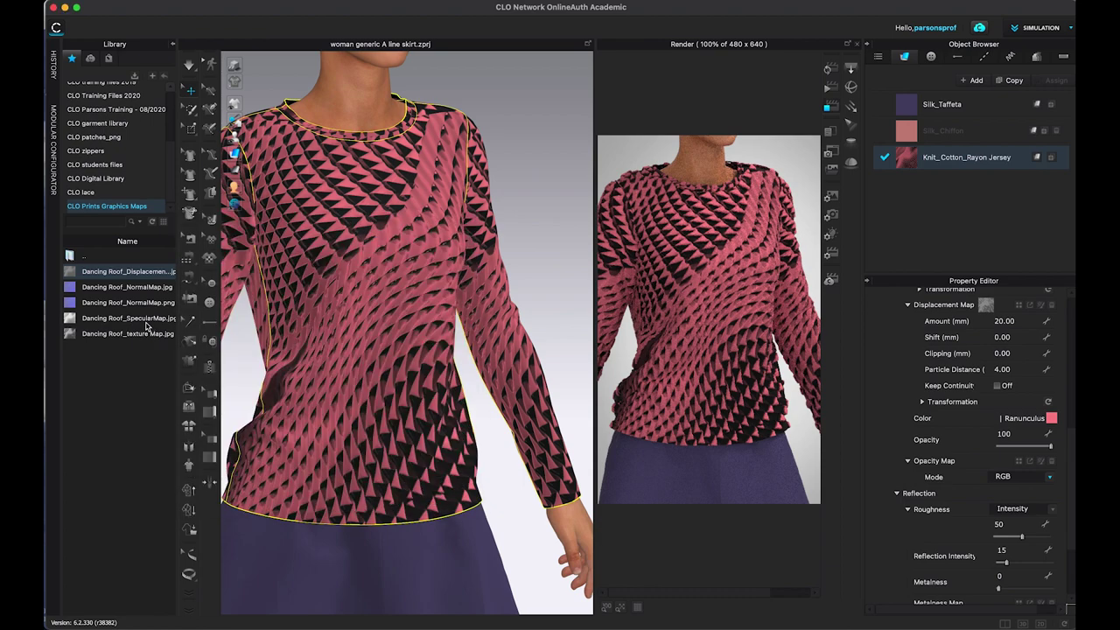
# - Apply the Dancing Roof texture map as the jersey's opacity map and check the sleeve
pyautogui.moveTo(146, 324)
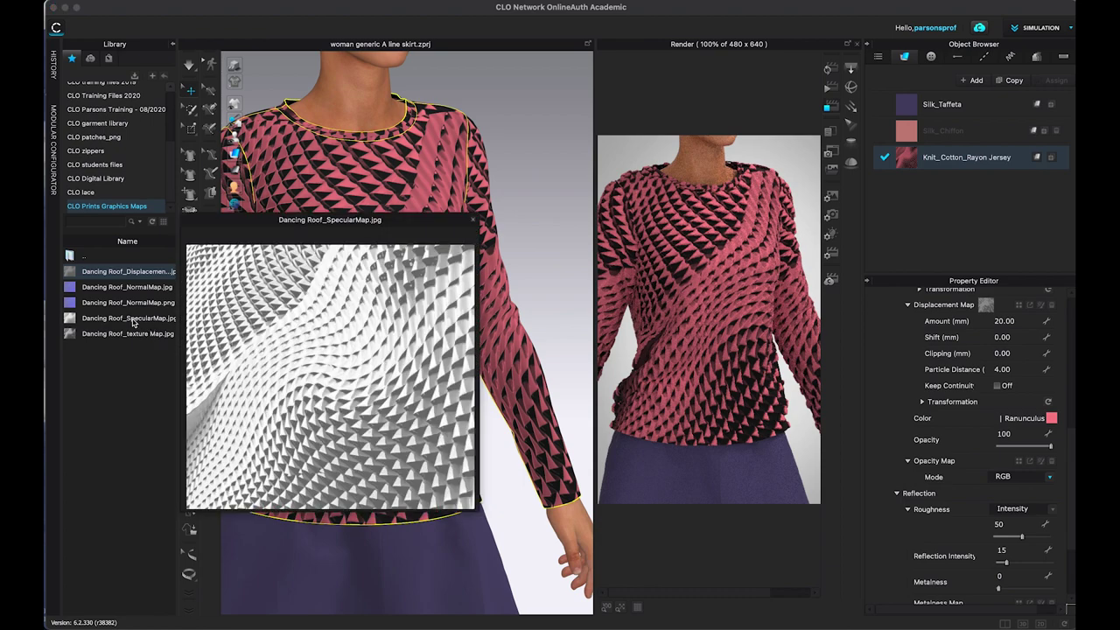
pyautogui.moveTo(78, 337)
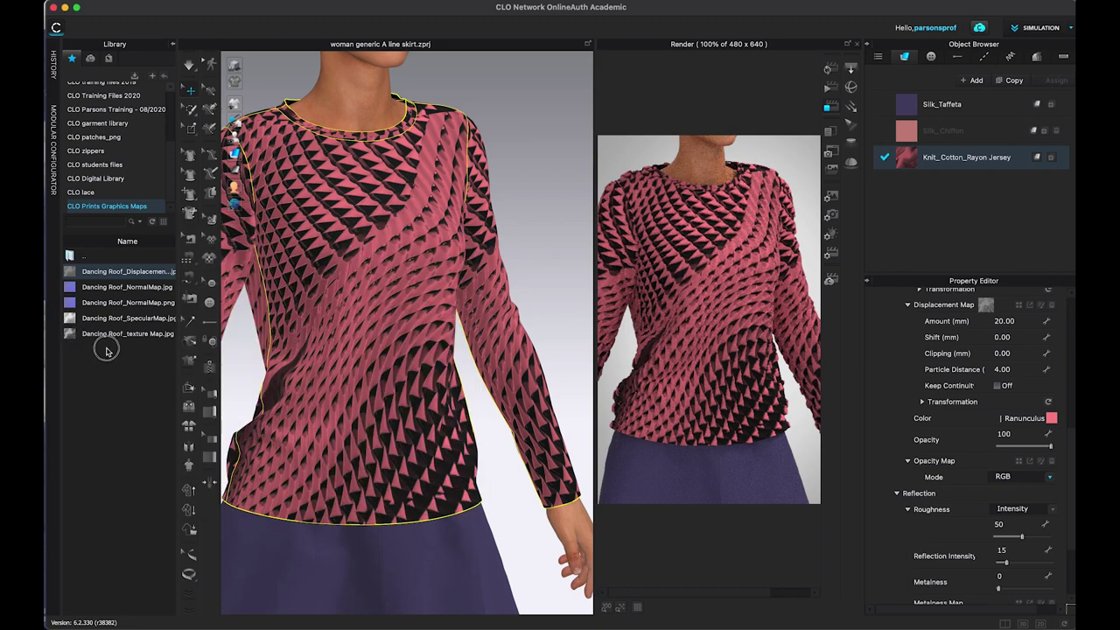
pyautogui.moveTo(100, 341); pyautogui.dragTo(1021, 462)
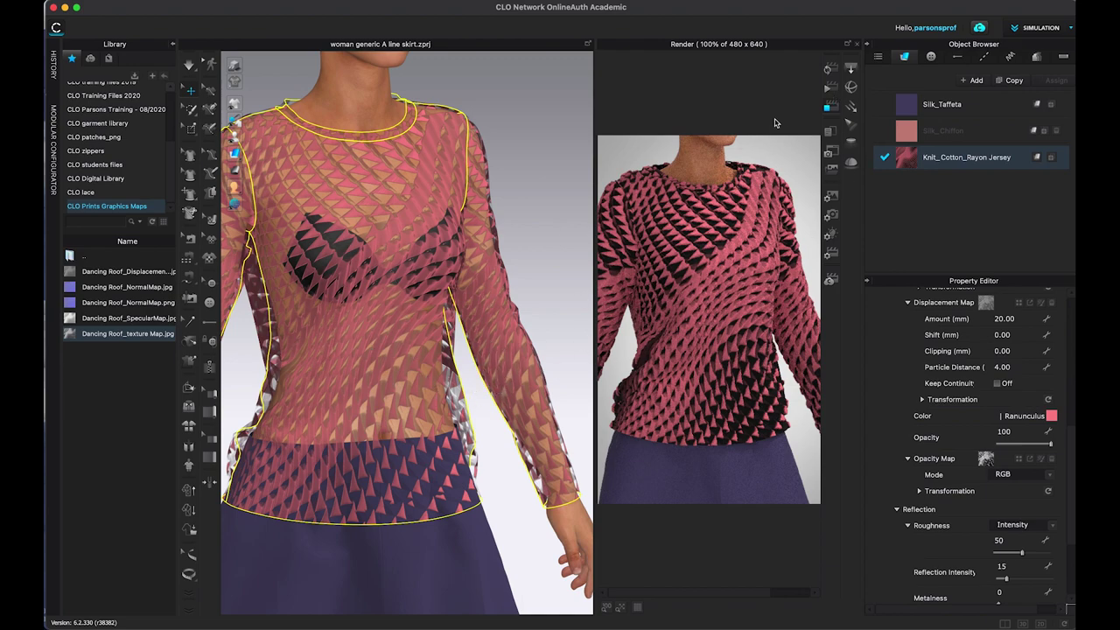
pyautogui.scroll(6, 495, 279)
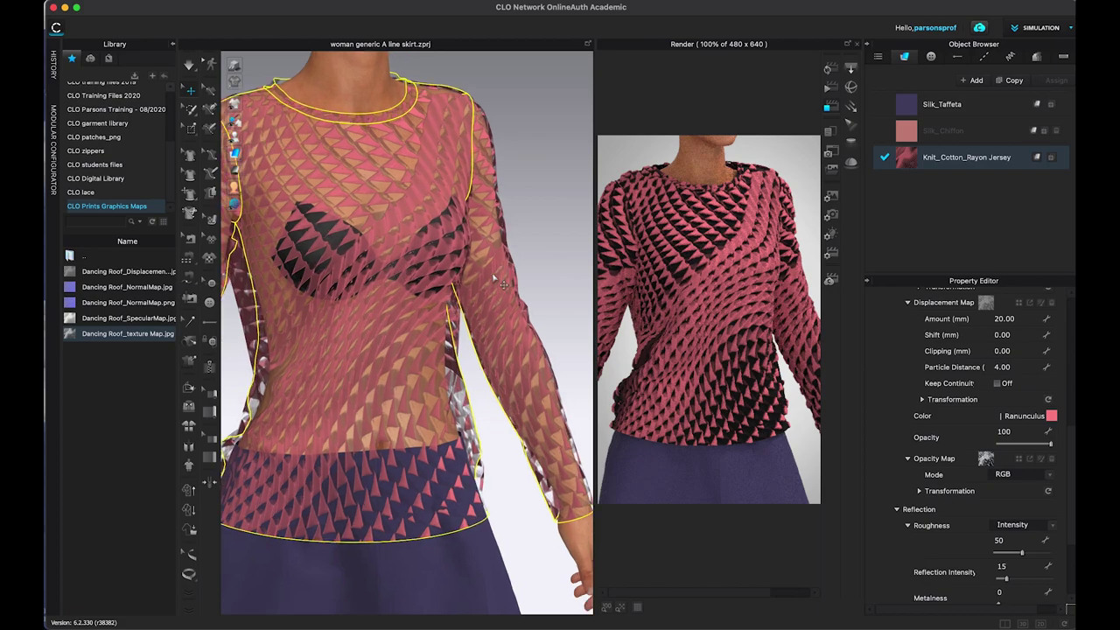
pyautogui.moveTo(500, 383)
pyautogui.mouseDown(button='right')
pyautogui.moveTo(580, 383)
pyautogui.moveTo(580, 373)
pyautogui.moveTo(497, 379)
pyautogui.mouseUp(button='right')
pyautogui.press('2')
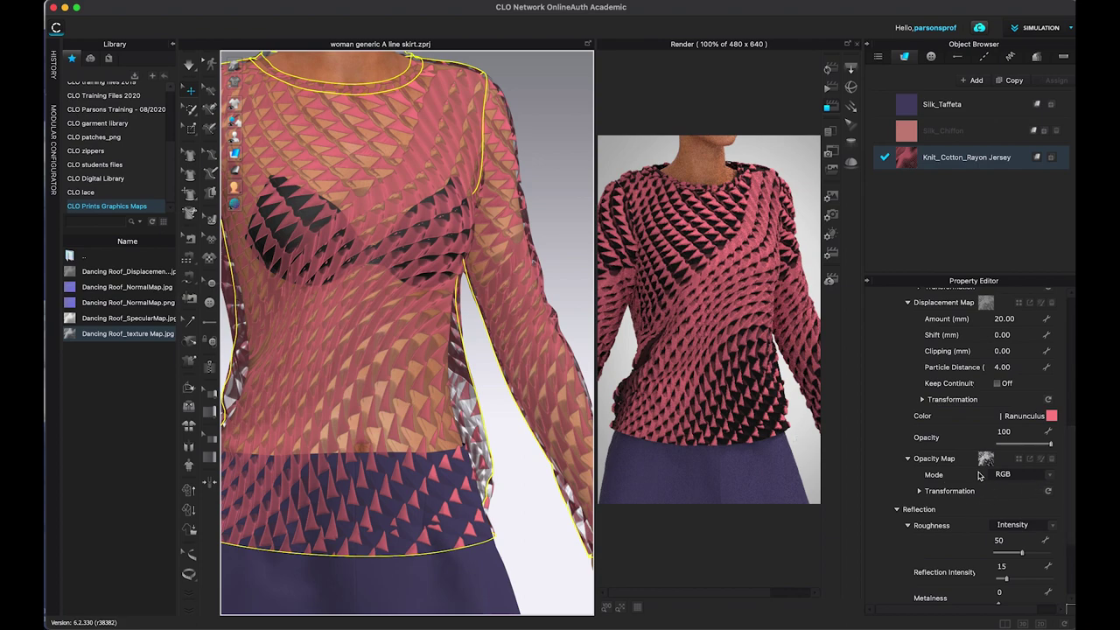
# - Keep the opacity map mode on RGB and refresh the render
pyautogui.click(1050, 475)
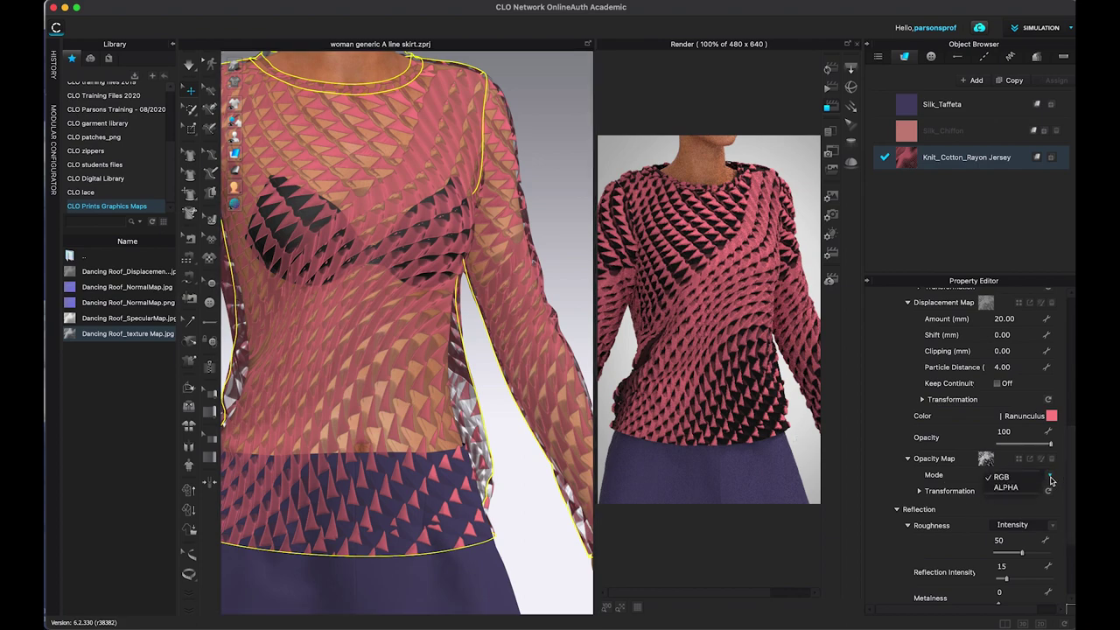
pyautogui.click(1030, 478)
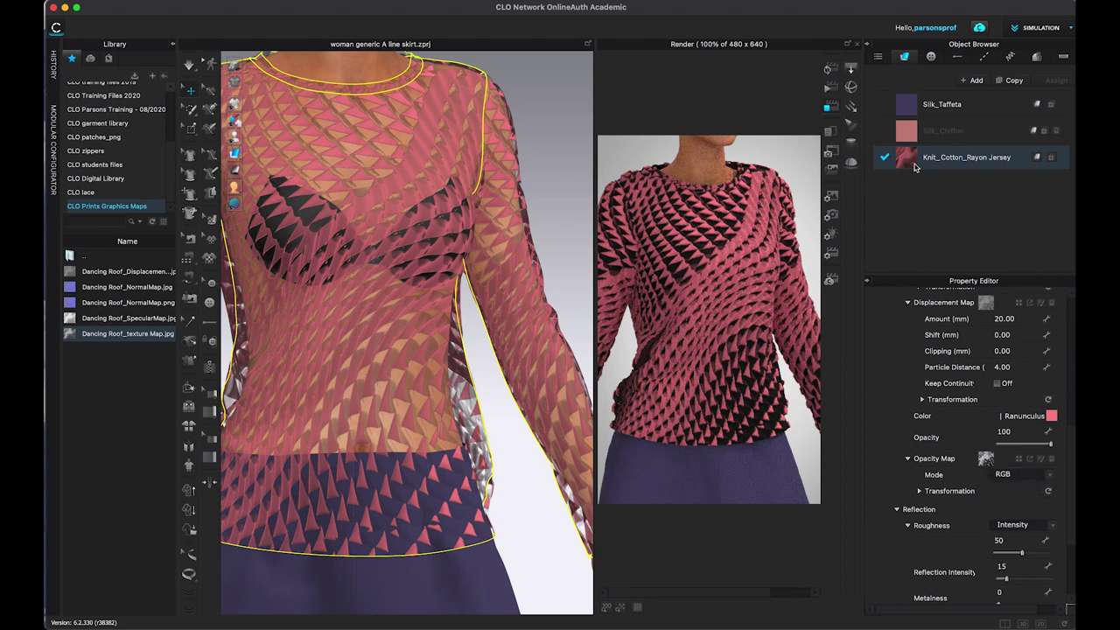
pyautogui.click(831, 71)
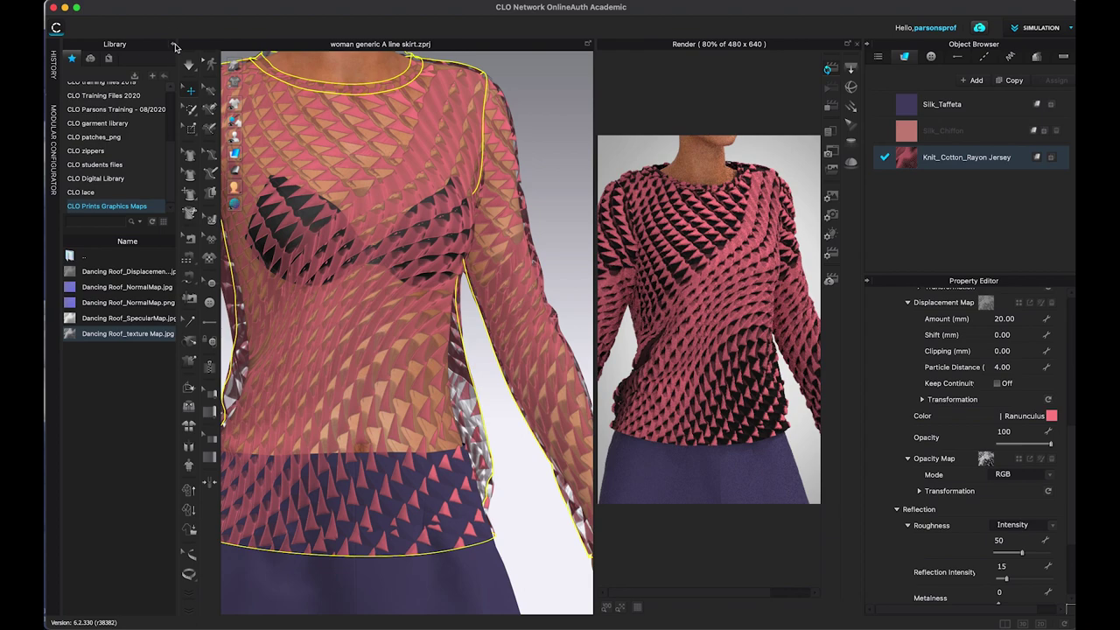
# - Collapse the Library and refresh the render to show the top as a sheer triangle mesh
pyautogui.click(173, 45)
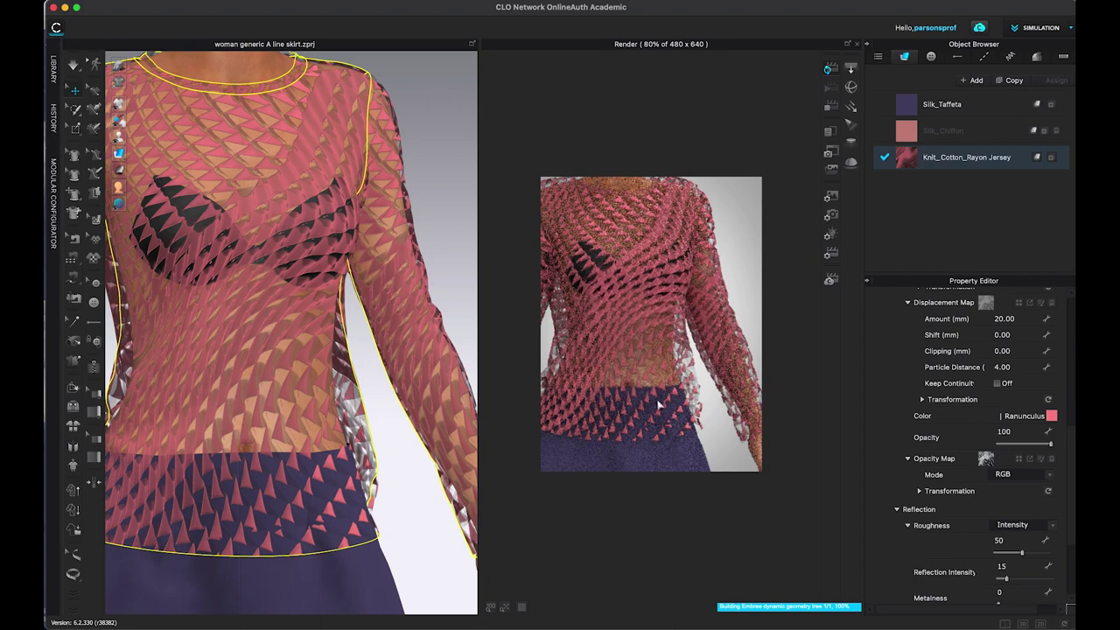
pyautogui.click(829, 107)
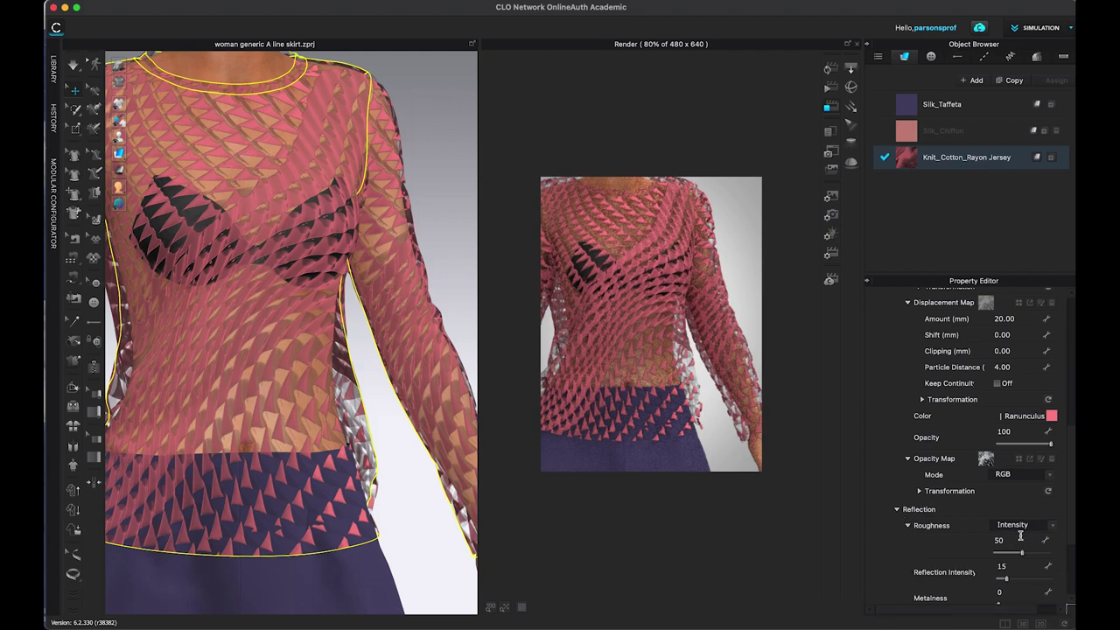
# - Scroll to Reflection and switch the jersey's Roughness source to Map
pyautogui.scroll(-2, 1073, 478)
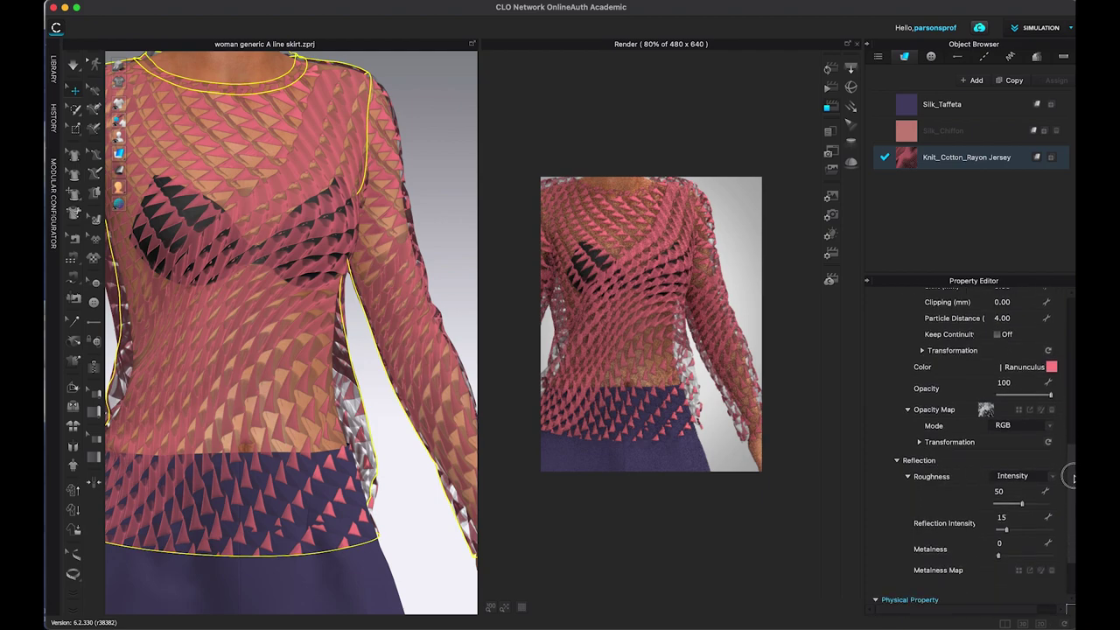
pyautogui.scroll(-1, 1072, 478)
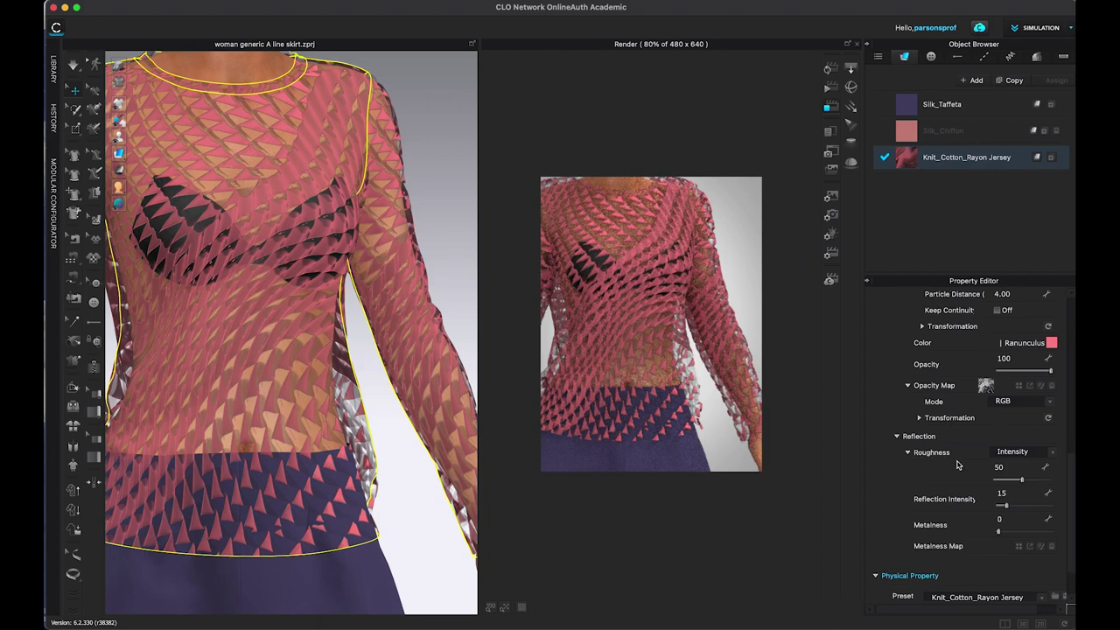
pyautogui.click(1053, 456)
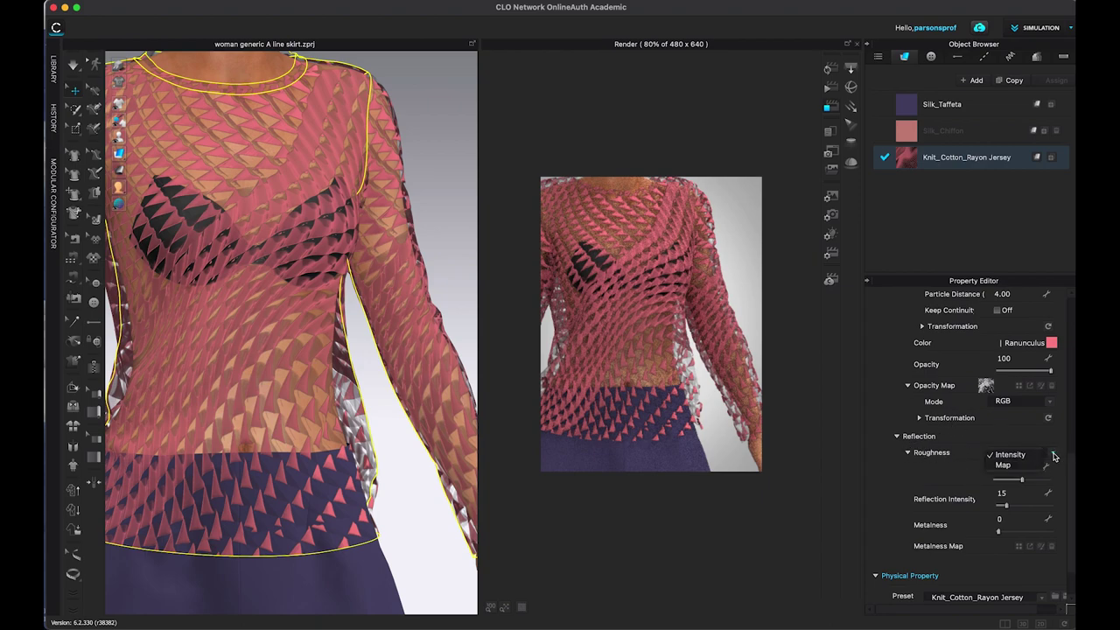
pyautogui.click(1006, 467)
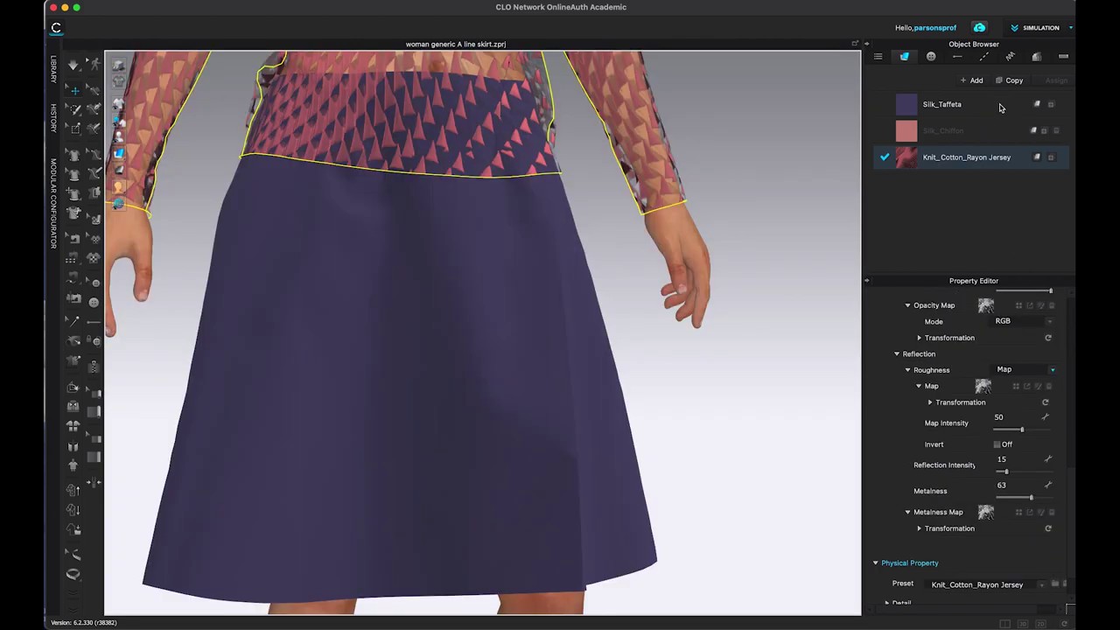
# - Set Silk_Taffeta's Roughness to Map using Dancing Roof_texture Map.jpg from the Library
pyautogui.click(1000, 107)
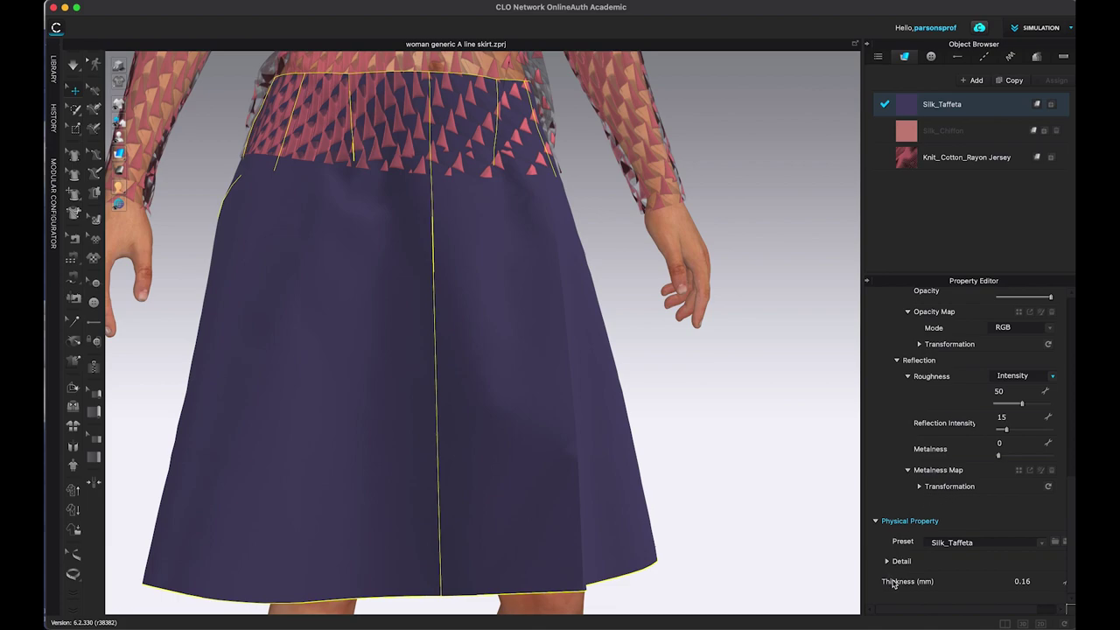
pyautogui.click(54, 75)
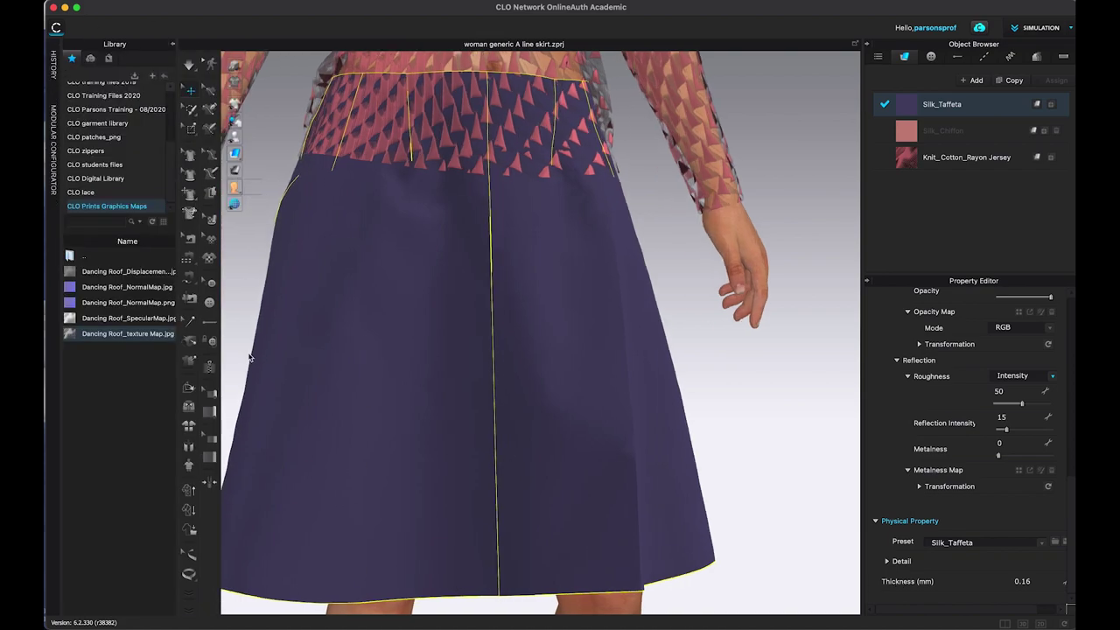
pyautogui.click(1053, 380)
pyautogui.click(1013, 392)
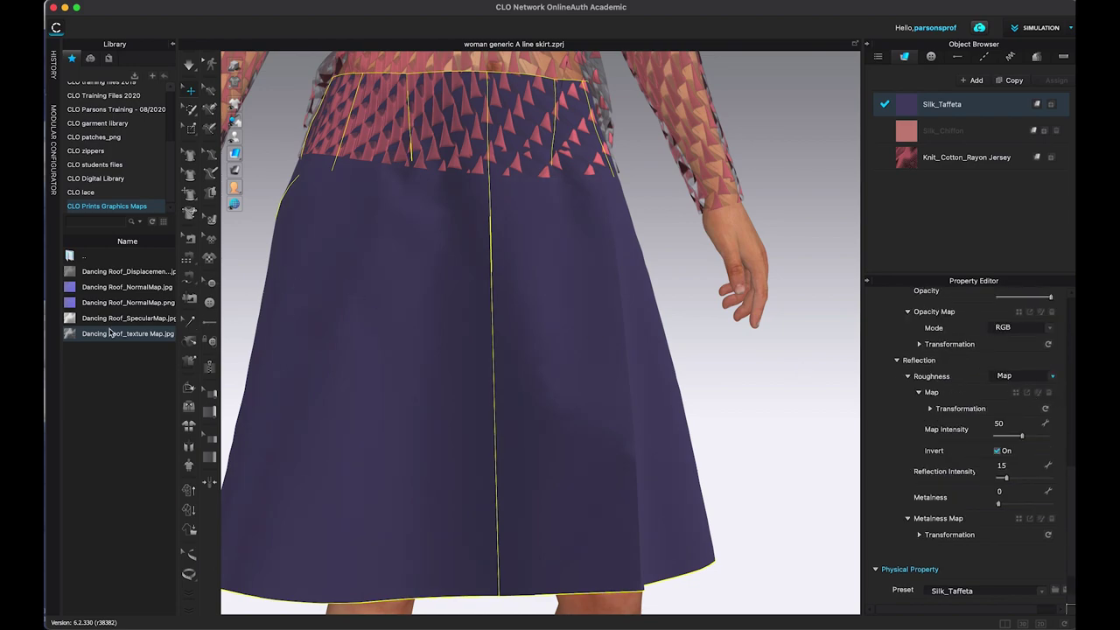
pyautogui.moveTo(71, 340)
pyautogui.moveTo(71, 339); pyautogui.dragTo(984, 392)
pyautogui.moveTo(767, 440); pyautogui.dragTo(790, 400, button='right')
pyautogui.scroll(3, 790, 400)
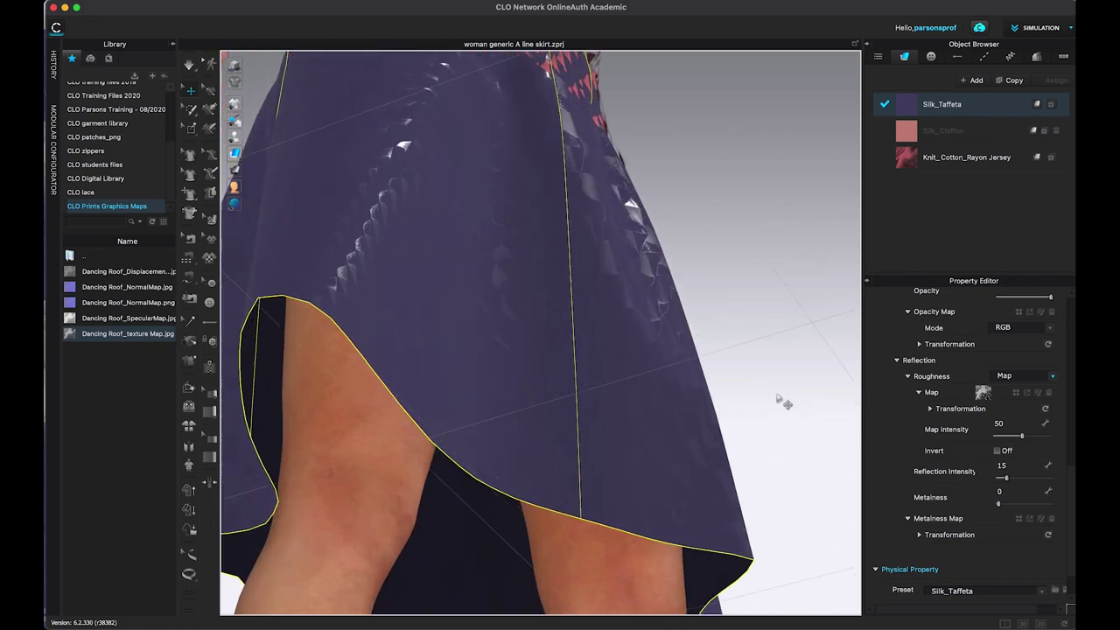
pyautogui.click(793, 340)
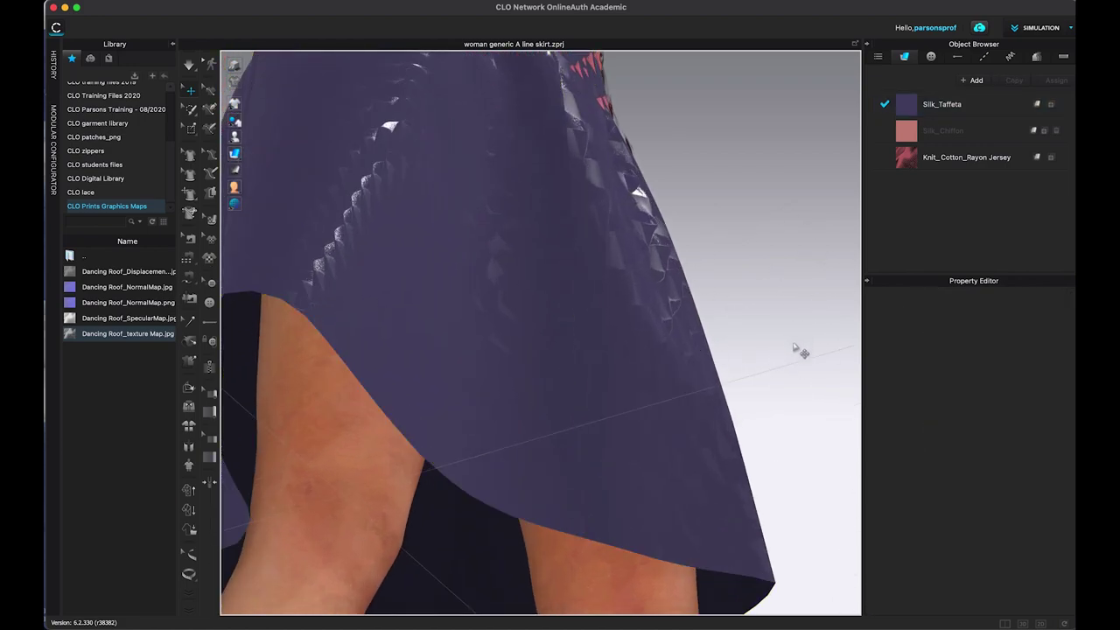
pyautogui.moveTo(783, 373); pyautogui.dragTo(806, 390, button='right')
pyautogui.moveTo(782, 381); pyautogui.dragTo(847, 392, button='right')
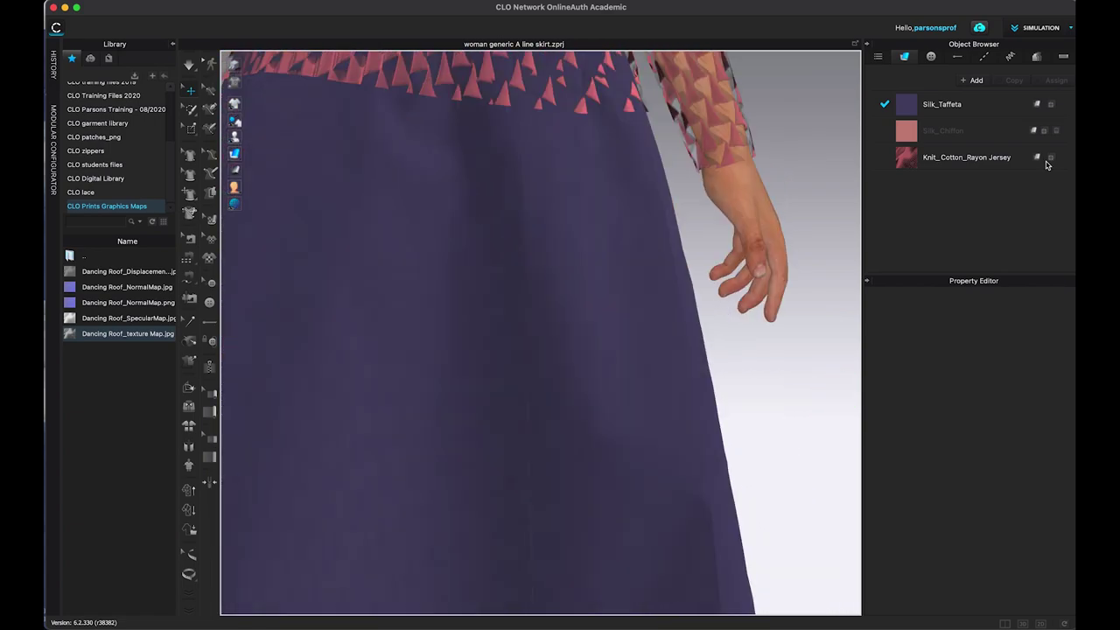
pyautogui.click(1002, 111)
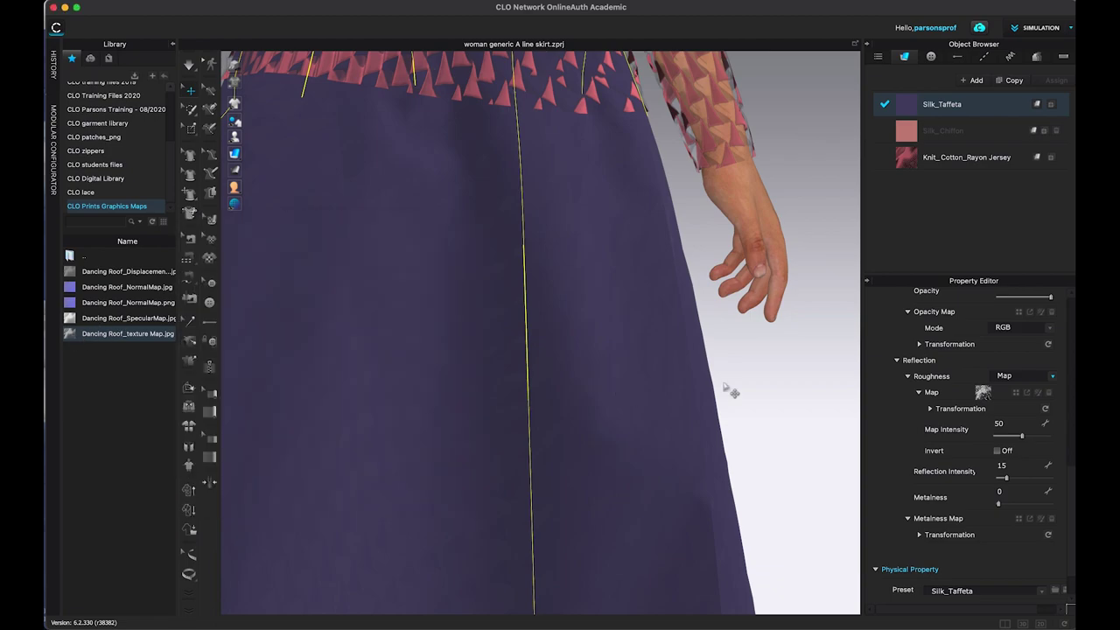
pyautogui.moveTo(760, 392); pyautogui.dragTo(823, 371, button='right')
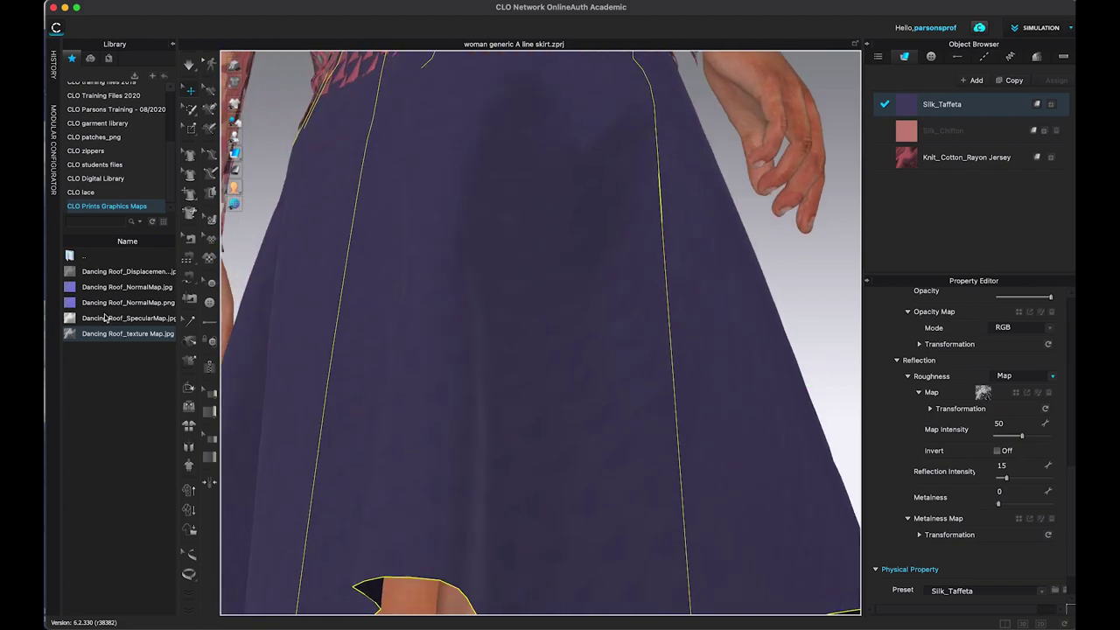
# - Apply Dancing Roof_texture Map.jpg as the skirt's Metalness map and set Metalness to 48
pyautogui.moveTo(79, 339)
pyautogui.moveTo(75, 337); pyautogui.dragTo(1015, 534)
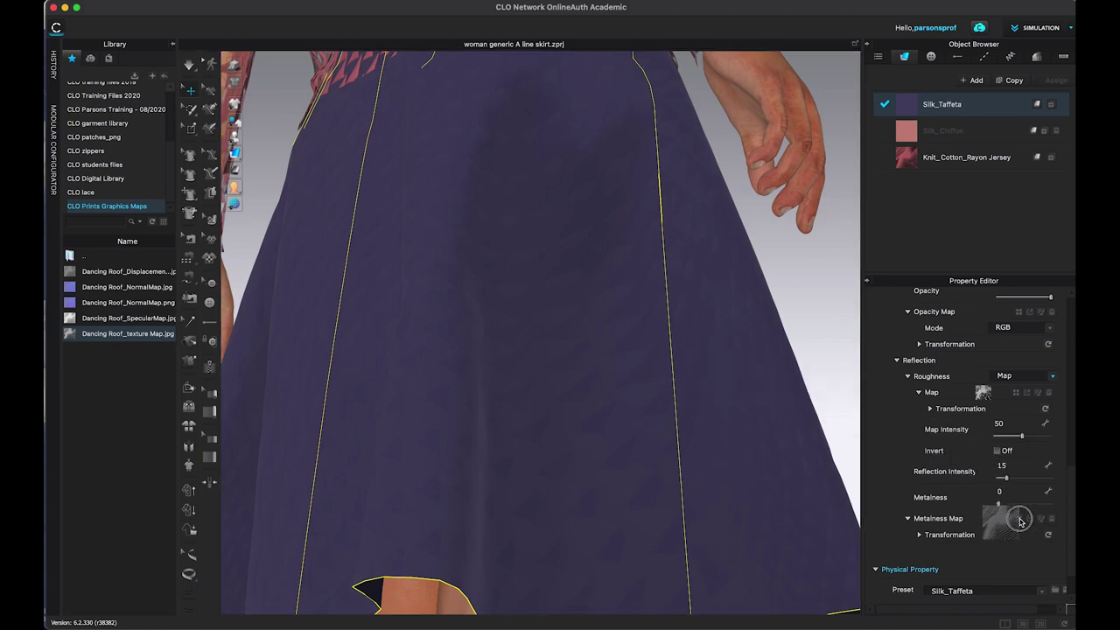
pyautogui.moveTo(726, 385); pyautogui.dragTo(596, 233, button='right')
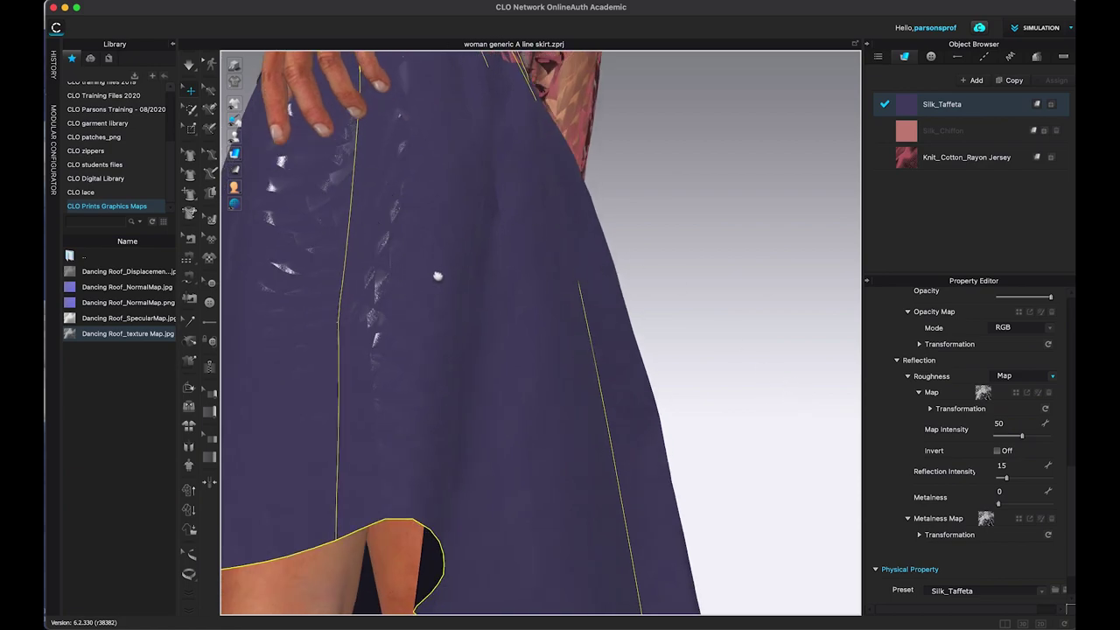
pyautogui.moveTo(437, 277); pyautogui.dragTo(603, 345, button='right')
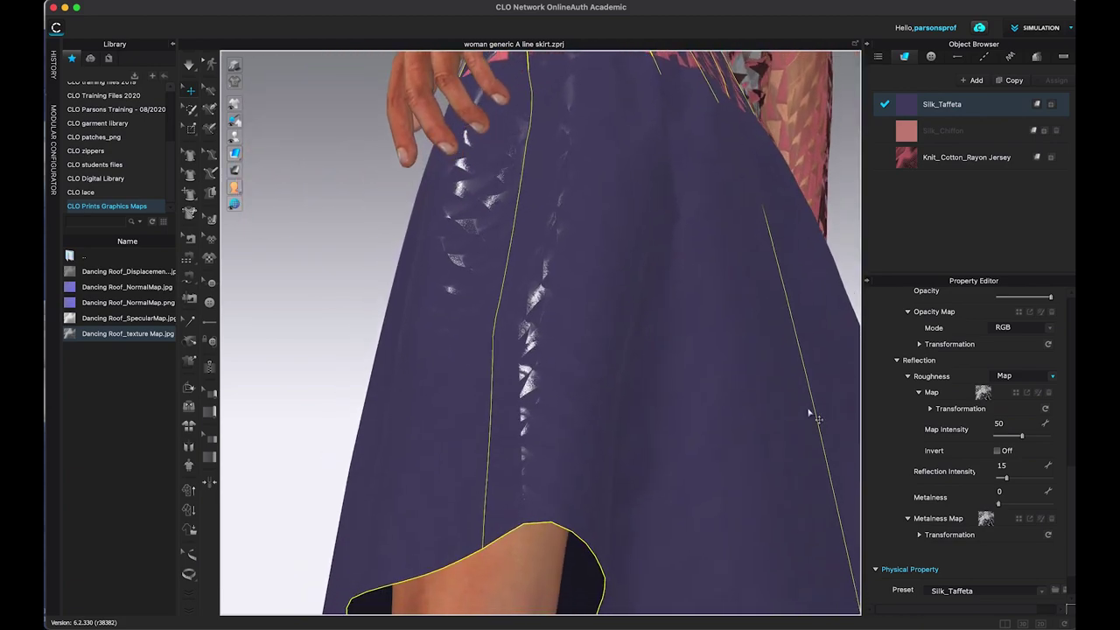
pyautogui.moveTo(999, 507); pyautogui.dragTo(1025, 506)
pyautogui.moveTo(785, 413); pyautogui.dragTo(851, 424, button='right')
# - Lower Silk_Taffeta's Metalness to 43 and turn on the roughness map Invert
pyautogui.click(1020, 505)
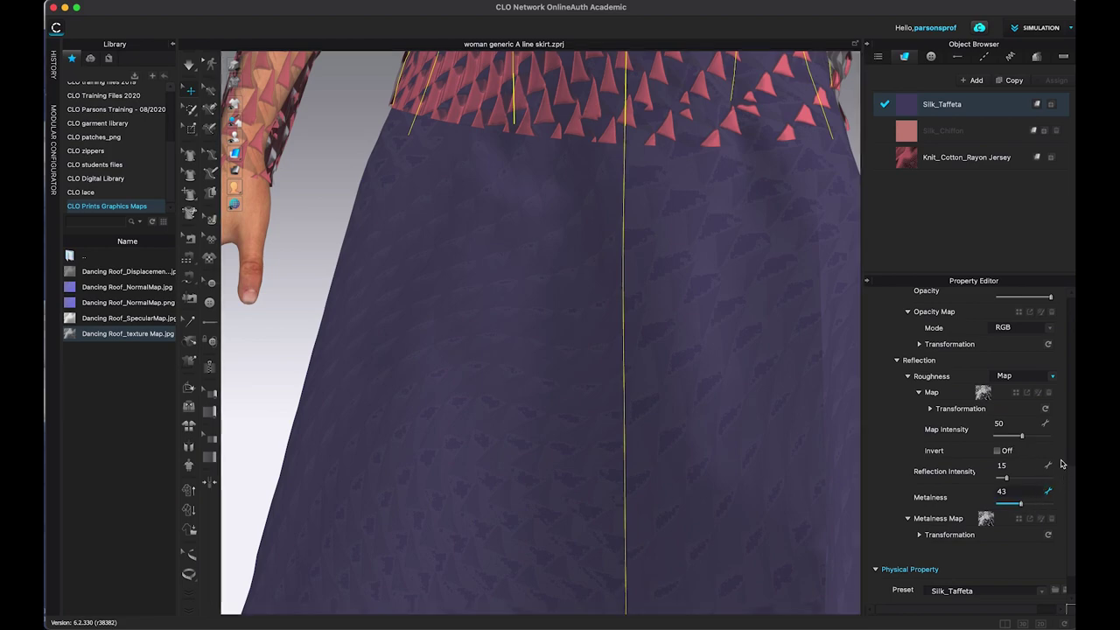
pyautogui.click(998, 451)
pyautogui.scroll(-6, 557, 370)
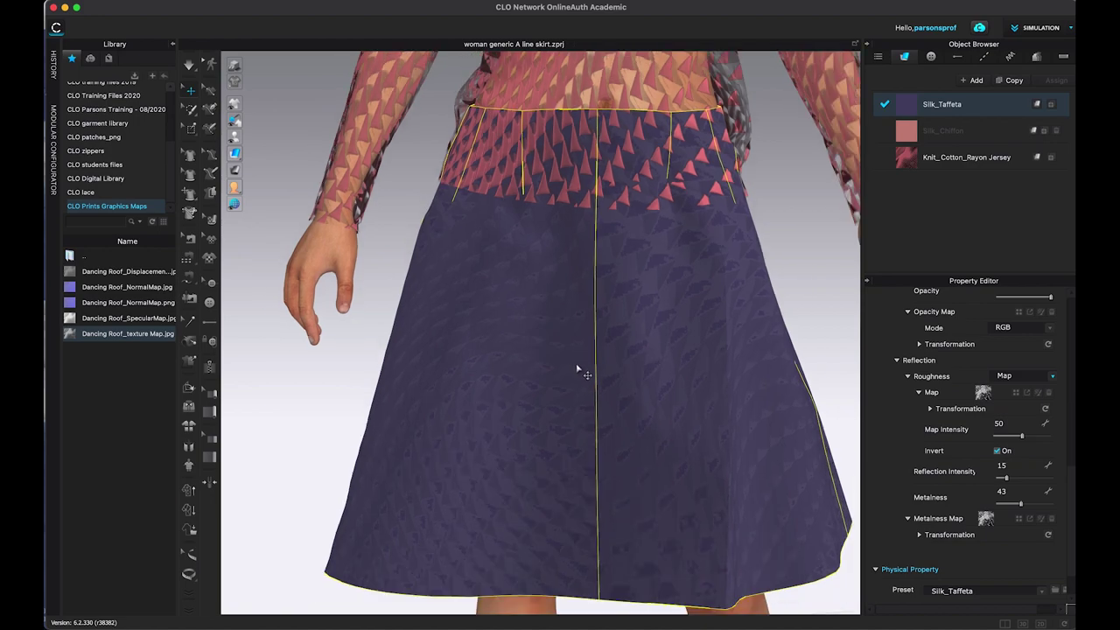
pyautogui.click(1051, 519)
pyautogui.scroll(4, 813, 392)
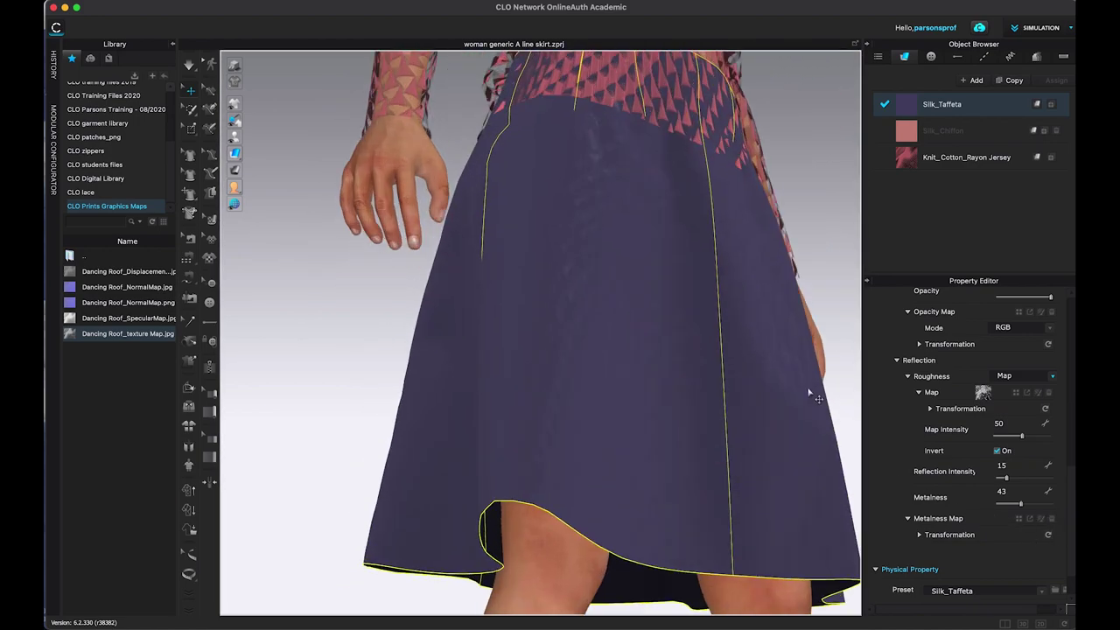
pyautogui.moveTo(813, 408)
pyautogui.mouseDown(button='right')
pyautogui.moveTo(740, 412)
pyautogui.moveTo(731, 387)
pyautogui.moveTo(817, 412)
pyautogui.moveTo(817, 400)
pyautogui.moveTo(831, 402)
pyautogui.mouseUp(button='right')
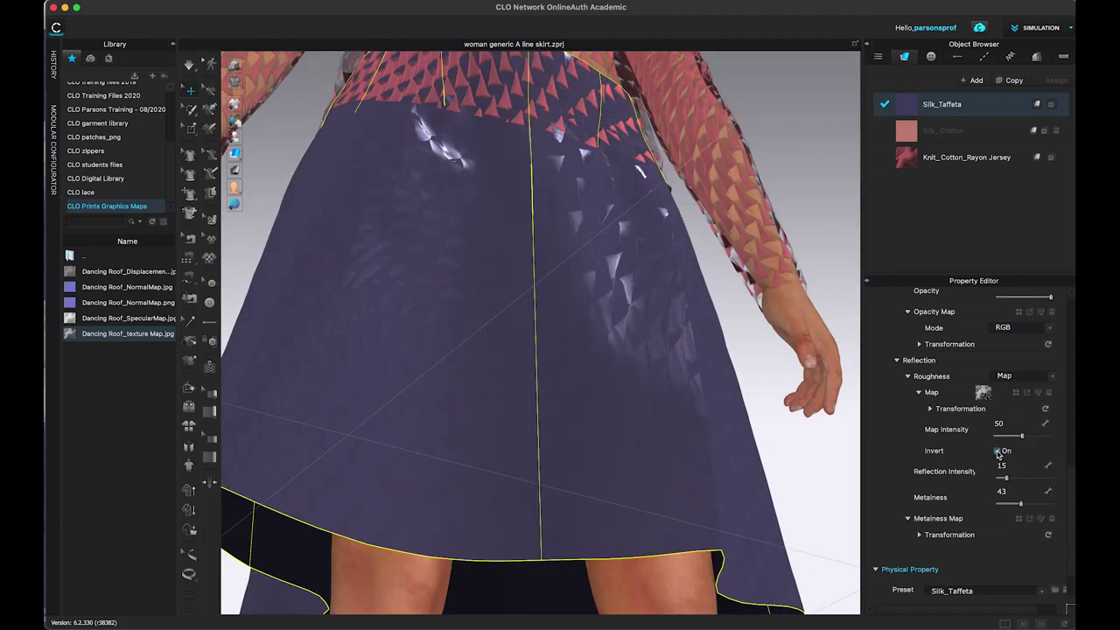
# - Toggle roughness map Invert on and off to compare, leaving it Off
pyautogui.click(997, 451)
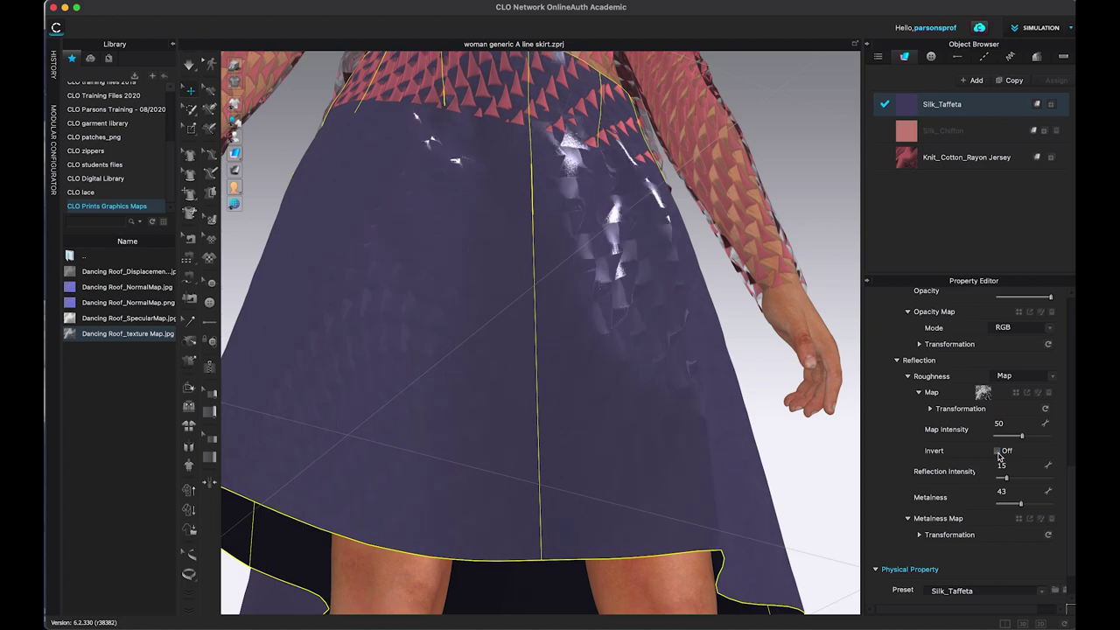
pyautogui.click(997, 451)
pyautogui.click(997, 451)
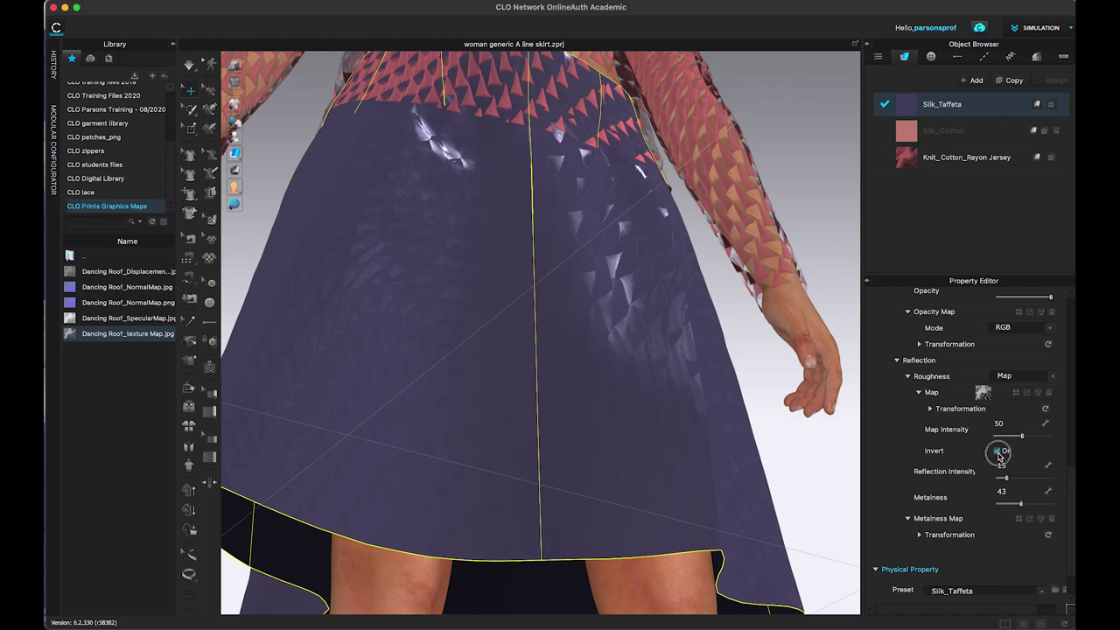
pyautogui.click(998, 452)
pyautogui.click(998, 452)
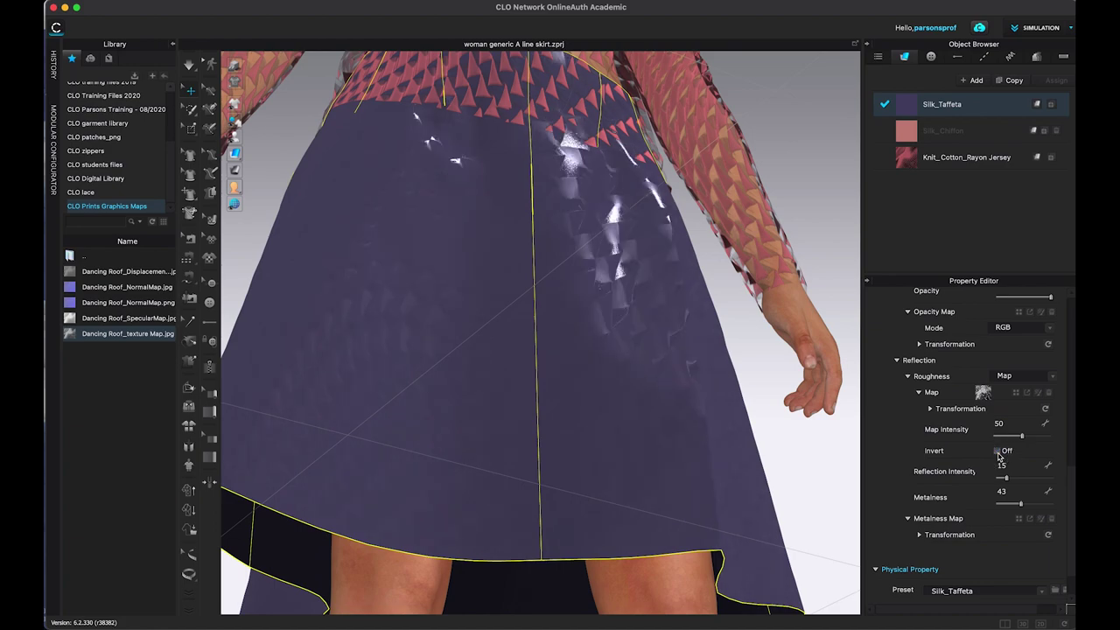
pyautogui.moveTo(837, 467); pyautogui.dragTo(840, 501, button='middle')
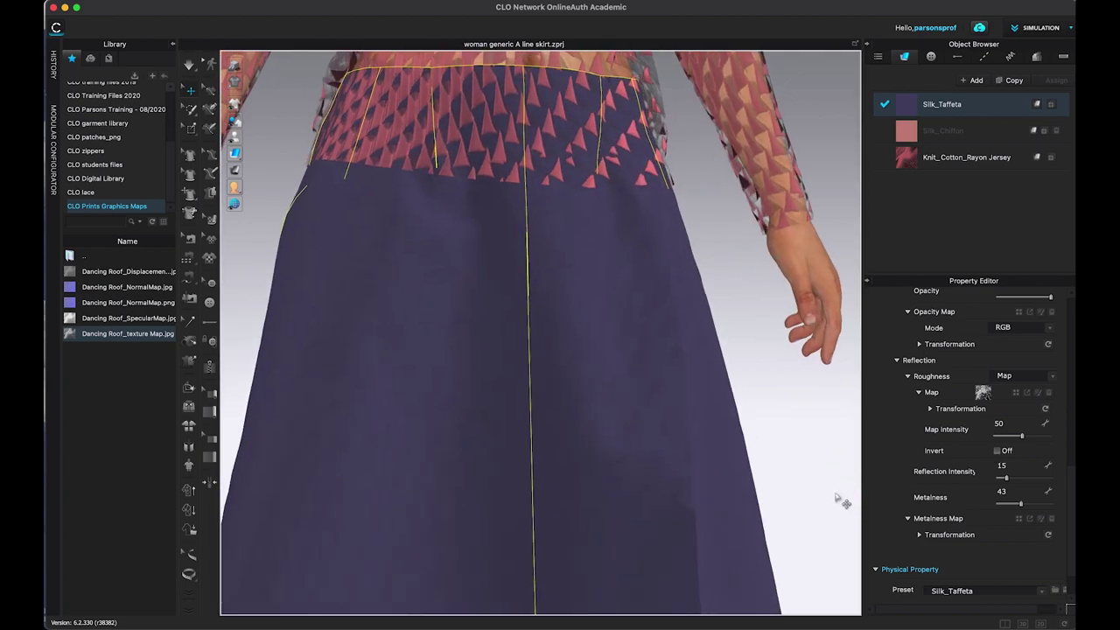
pyautogui.moveTo(1071, 485); pyautogui.dragTo(1069, 332)
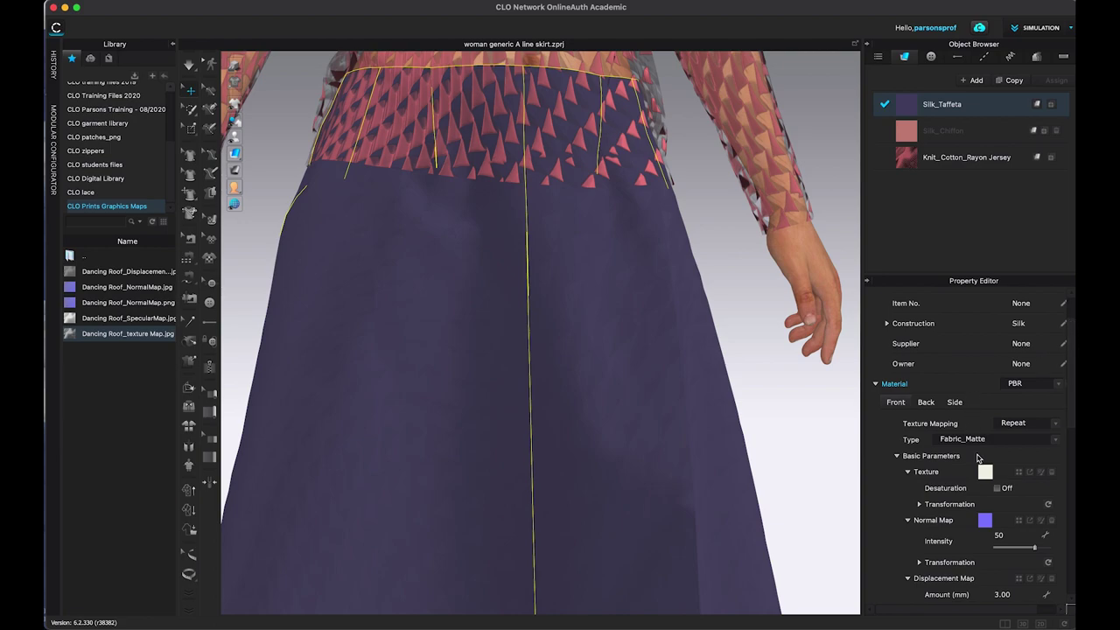